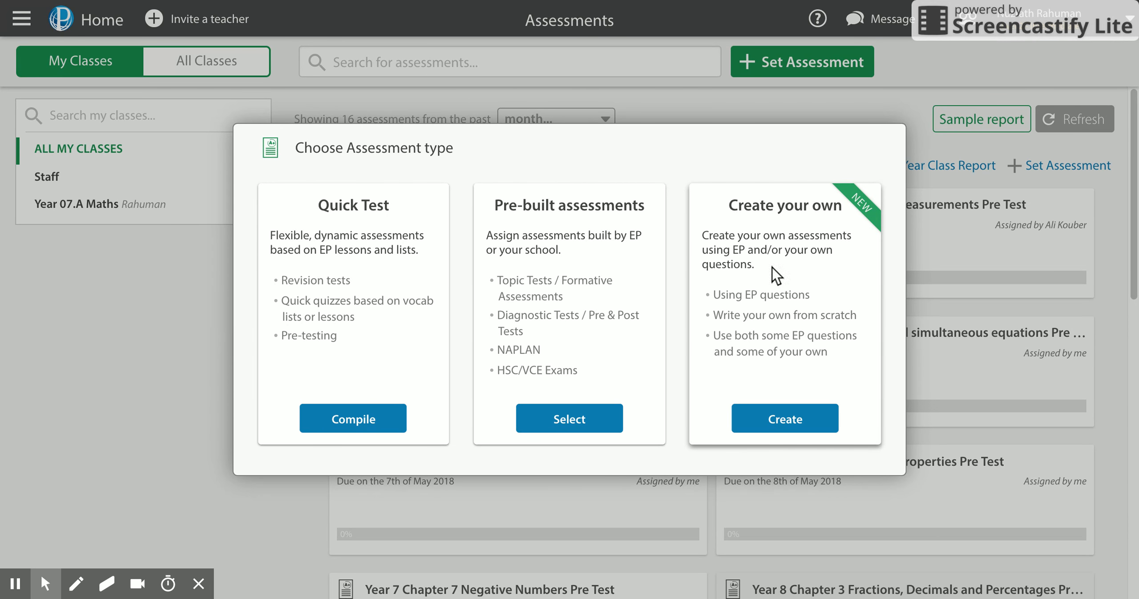
Step: Start a create-your-own assessment for Maths and open the content library to add existing questions
{"action": "left_click", "coordinate": [794, 427]}
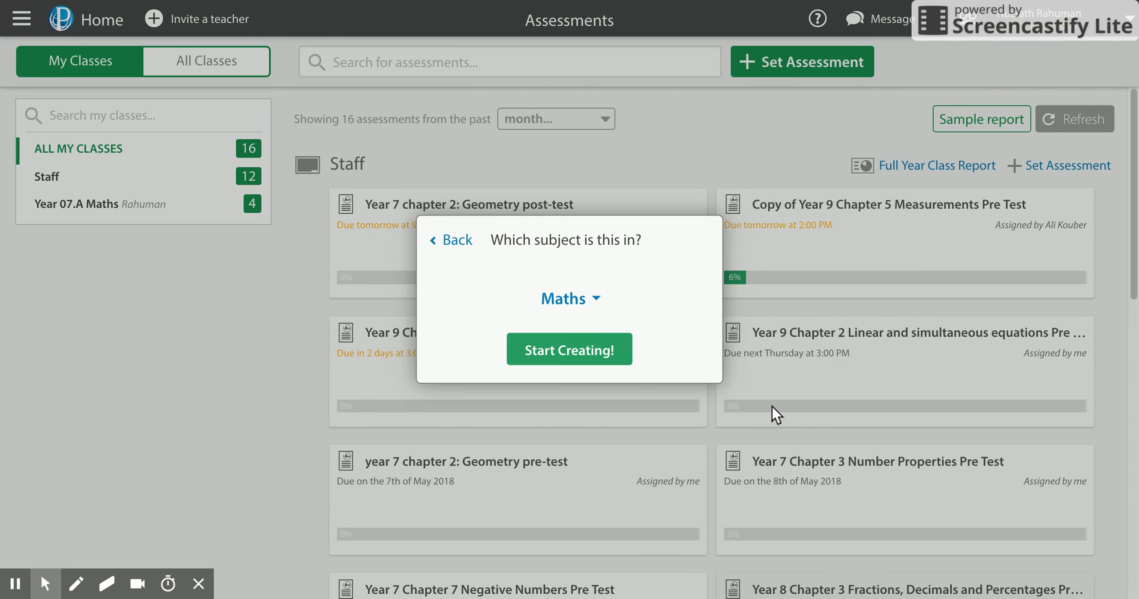
{"action": "left_click", "coordinate": [579, 352]}
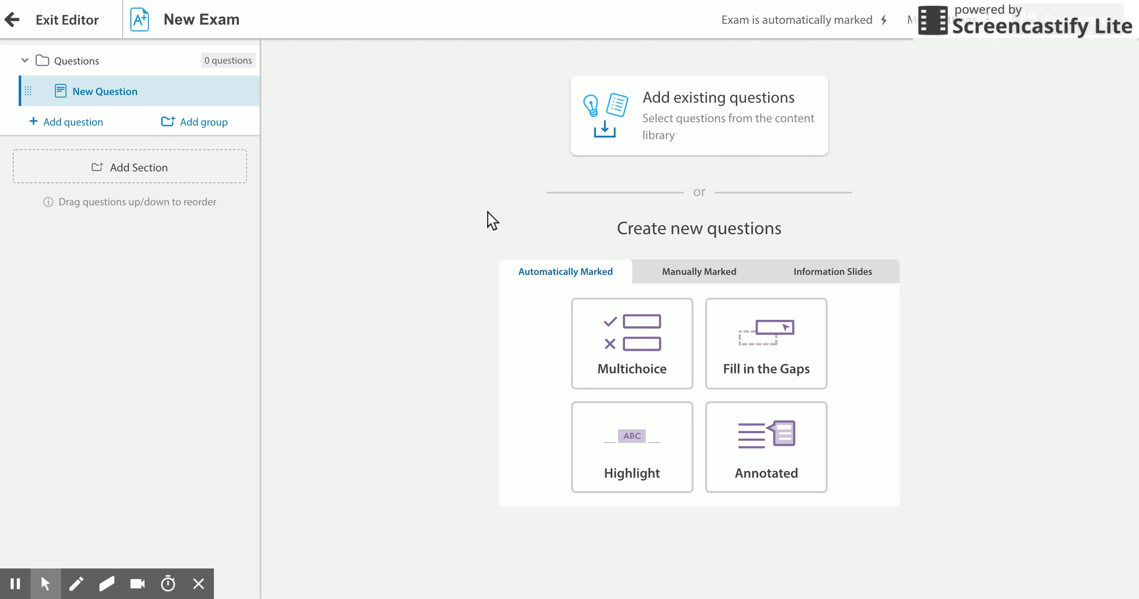
{"action": "left_click", "coordinate": [701, 109]}
Step: Browse the library to VC Level 08, Statistics and Probability, Chance, and open 3. Fractions, Decimals and Percentages
{"action": "scroll", "coordinate": [183, 351], "scroll_direction": "down", "scroll_amount": 3}
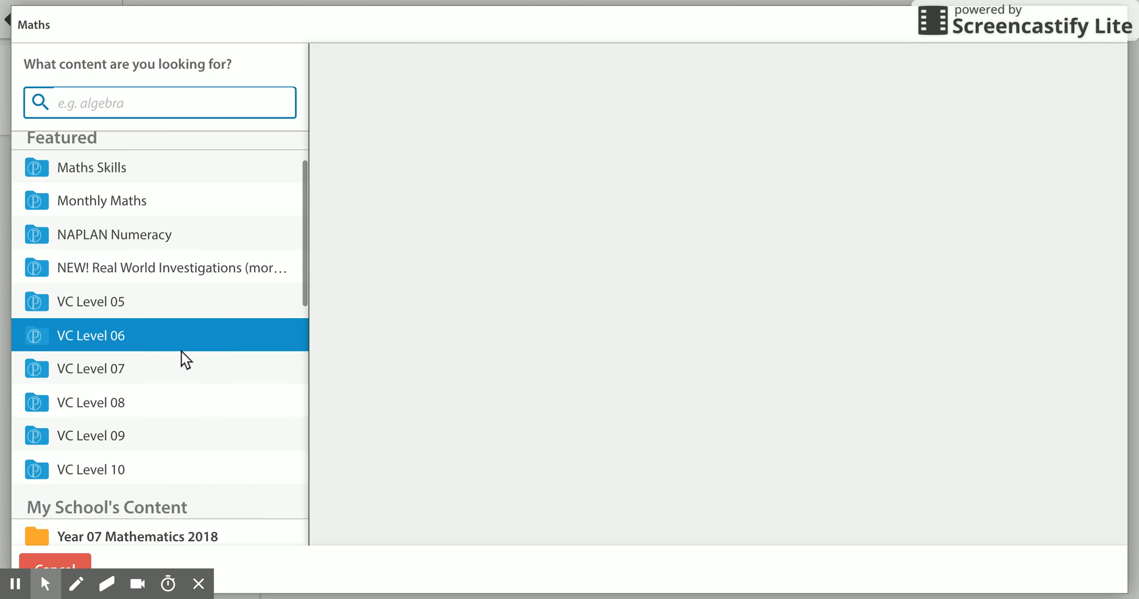
{"action": "left_click", "coordinate": [113, 406]}
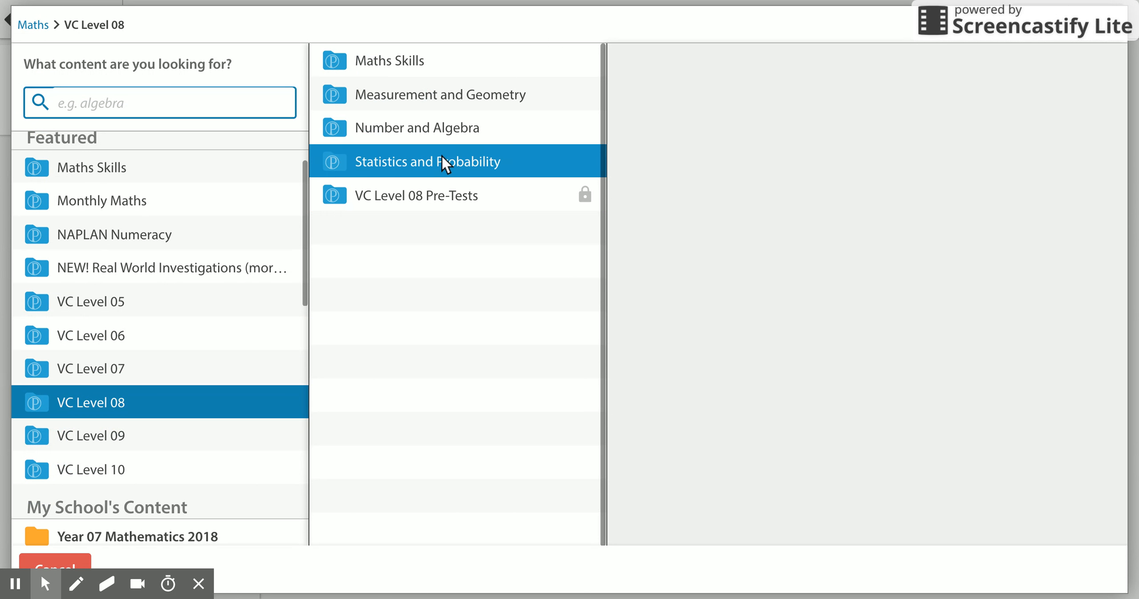
{"action": "left_click", "coordinate": [442, 160]}
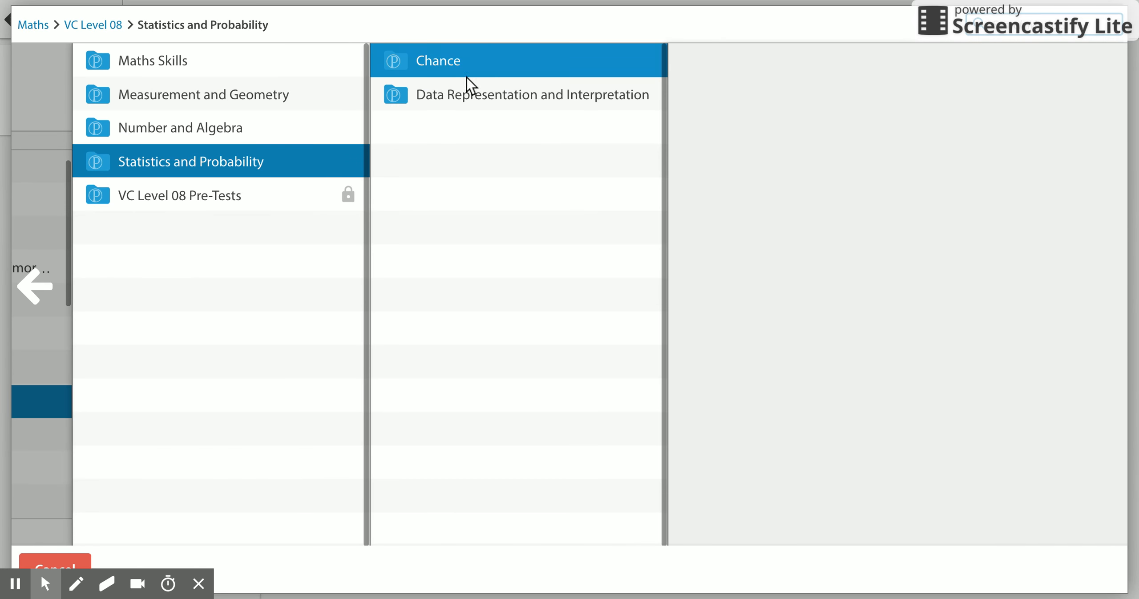
{"action": "left_click", "coordinate": [470, 64]}
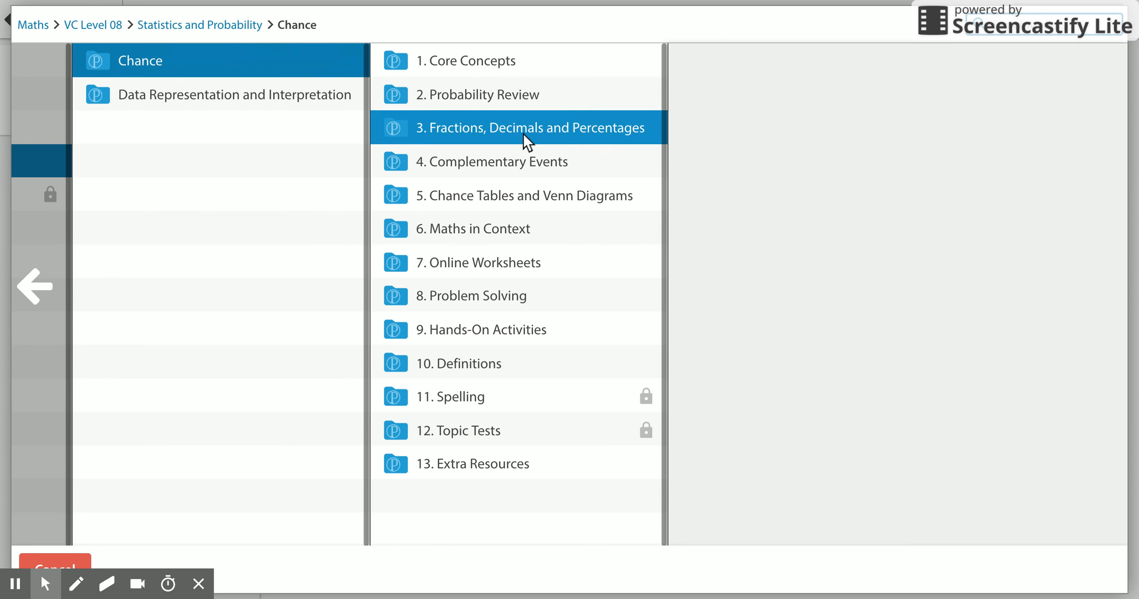
{"action": "left_click", "coordinate": [527, 133]}
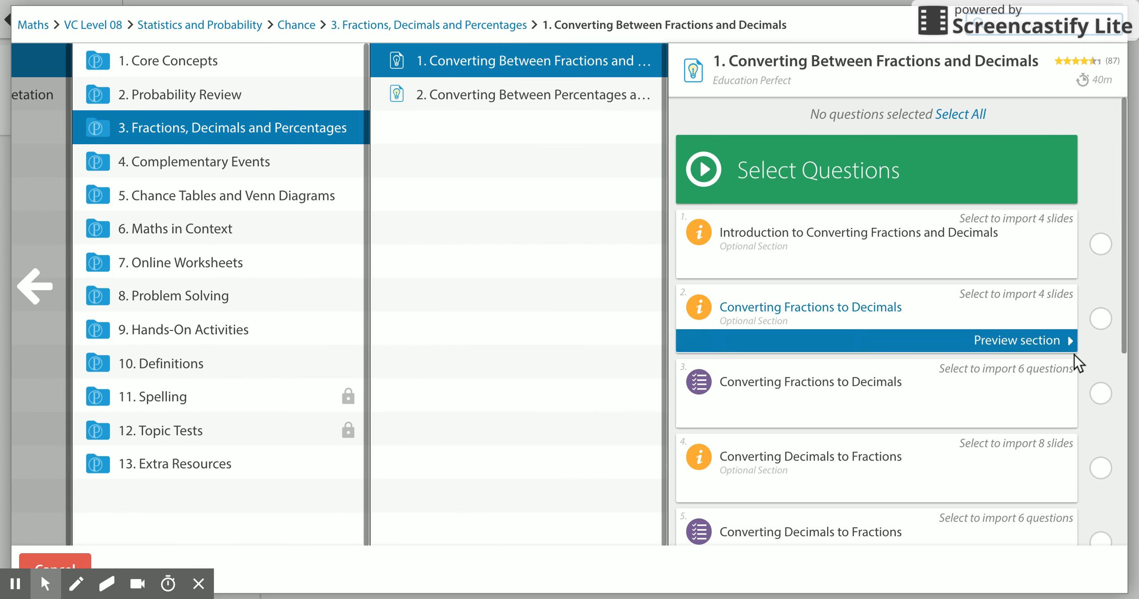
Step: Include the question sections Converting Fractions to Decimals, Converting Decimals to Fractions, and Applications of Converting Between Fractions and Decimals from the first lesson
{"action": "left_click", "coordinate": [1100, 393]}
{"action": "left_click", "coordinate": [1101, 418]}
{"action": "scroll", "coordinate": [1040, 393], "scroll_direction": "down", "scroll_amount": 3}
{"action": "left_click", "coordinate": [1101, 426]}
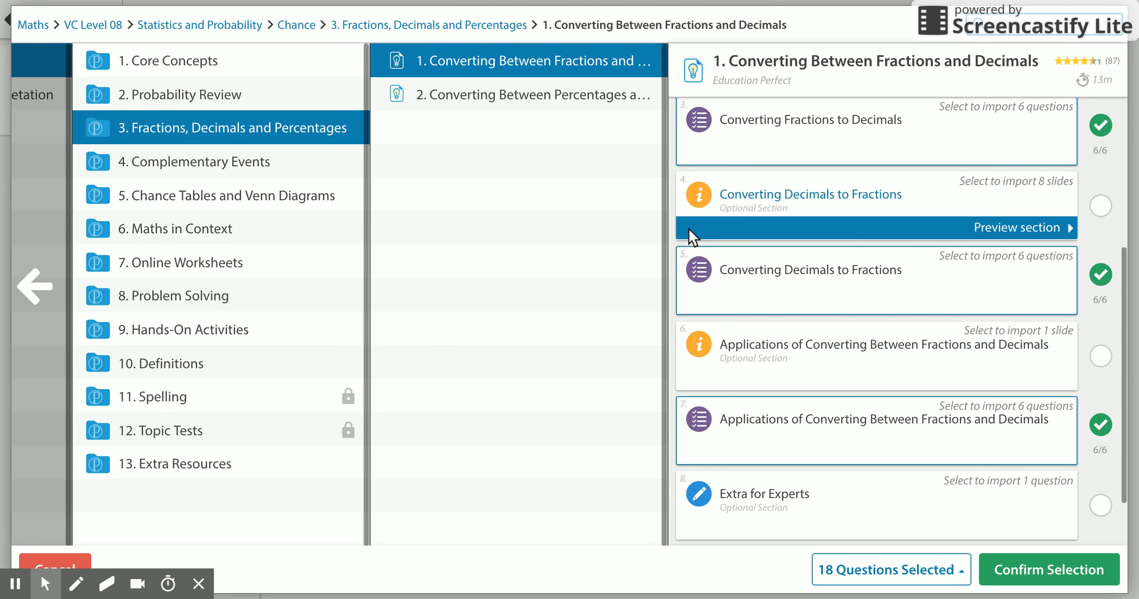
Step: Include Converting Percentages to Fractions, Converting Fractions to Percentages, the Applications of Converting questions and Extra for Experts from the second lesson, and import the selection
{"action": "left_click", "coordinate": [508, 101]}
{"action": "left_click", "coordinate": [1100, 150]}
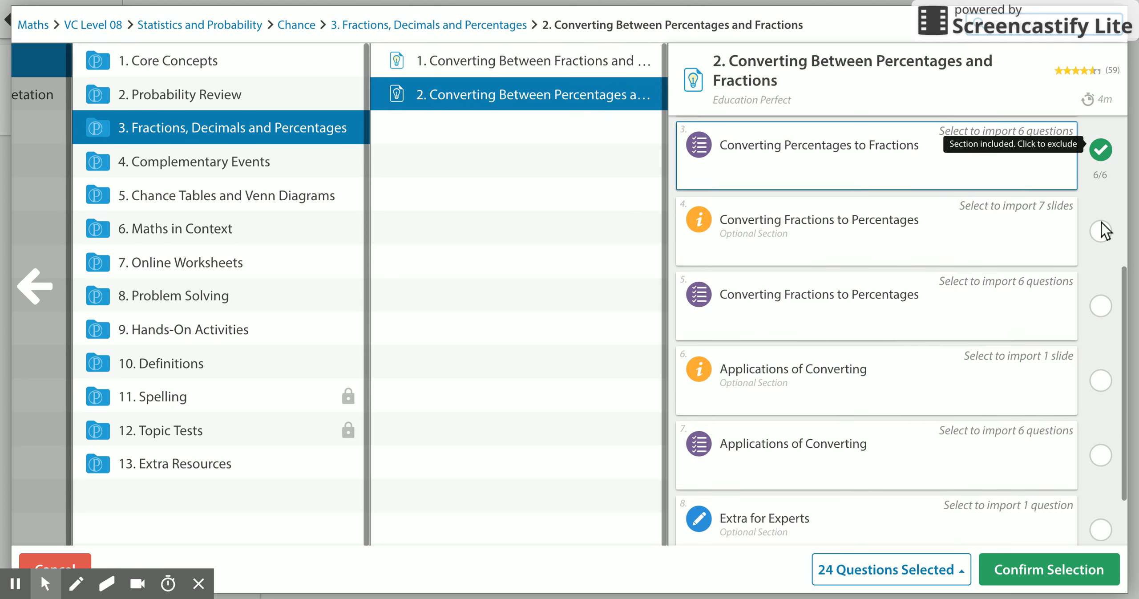
{"action": "left_click", "coordinate": [1100, 306]}
{"action": "scroll", "coordinate": [1098, 418], "scroll_direction": "down", "scroll_amount": 1}
{"action": "left_click", "coordinate": [1101, 402]}
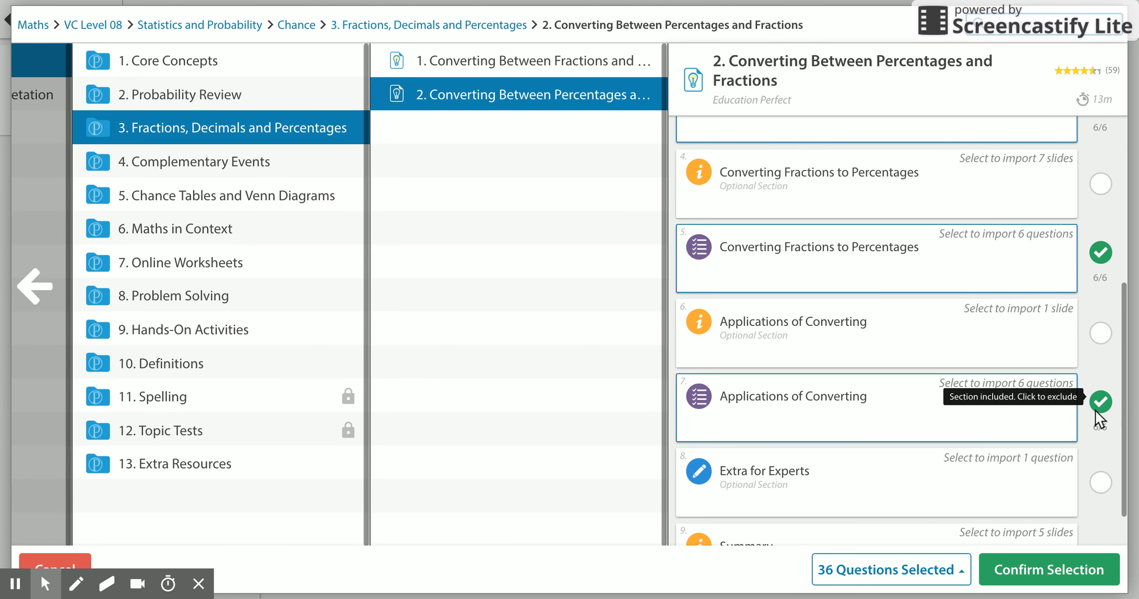
{"action": "scroll", "coordinate": [1035, 401], "scroll_direction": "down", "scroll_amount": 1}
{"action": "left_click", "coordinate": [1101, 430]}
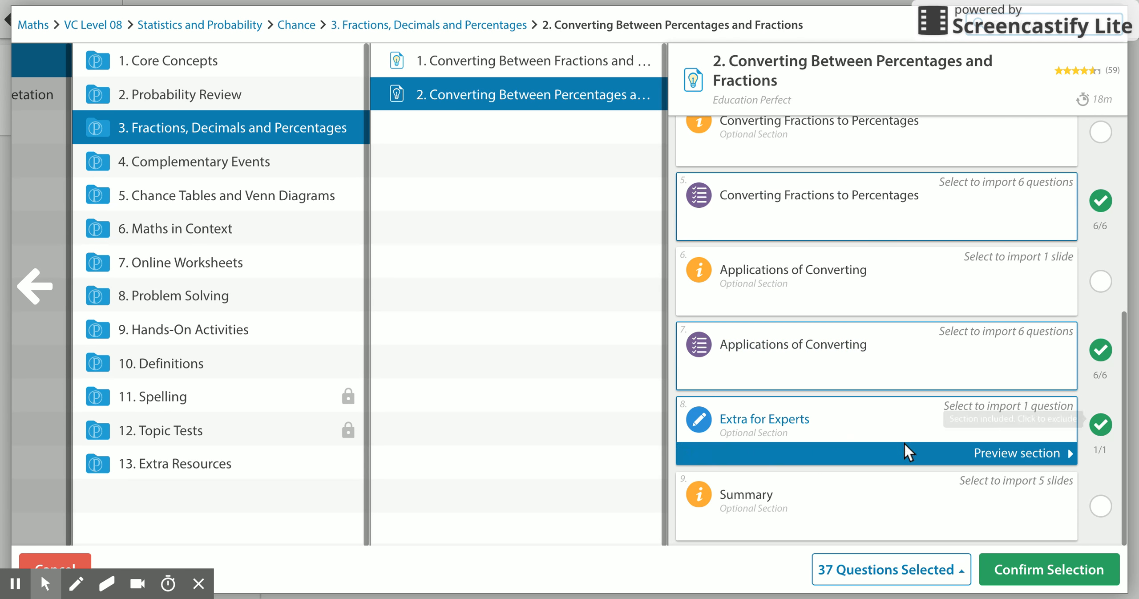
{"action": "left_click", "coordinate": [1061, 576]}
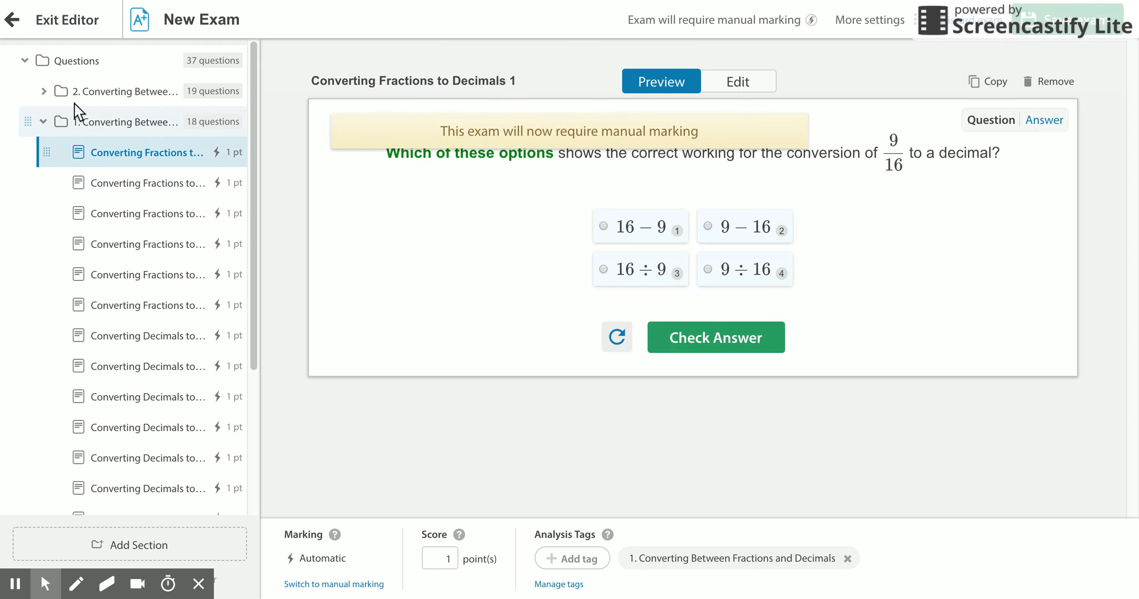
Step: Add a new section to the exam and name it Year 9 Questions
{"action": "scroll", "coordinate": [78, 332], "scroll_direction": "down", "scroll_amount": 5}
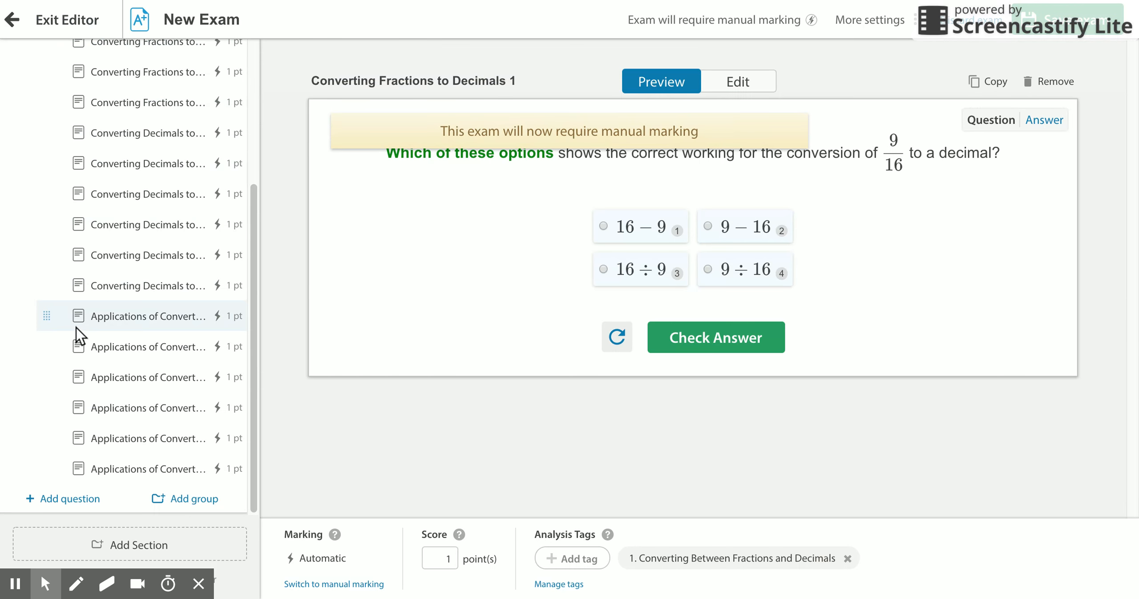
{"action": "left_click", "coordinate": [109, 545]}
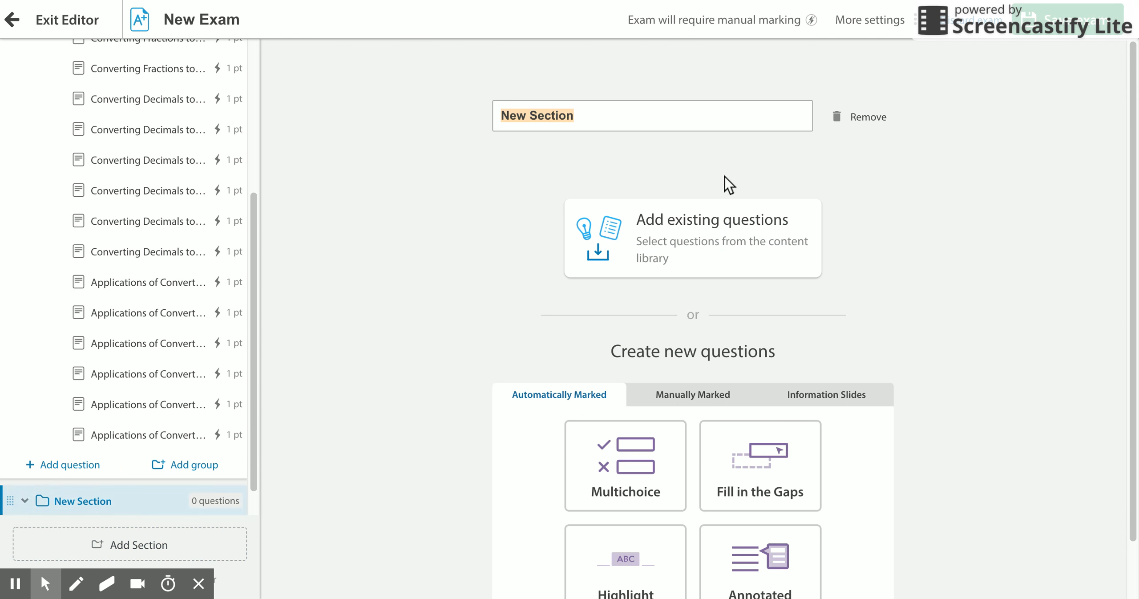
{"action": "type", "text": "Year"}
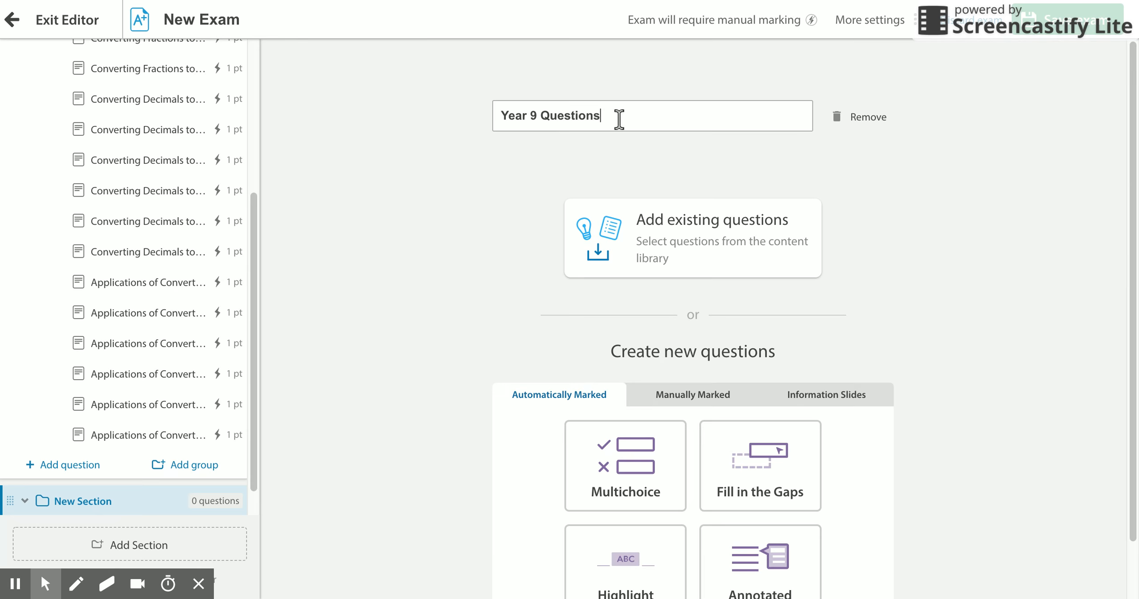
Step: Open the content library for the new section and browse to VC Level 09, Statistics and Probability, Chance, 4. Events and Complements
{"action": "left_click", "coordinate": [680, 234]}
{"action": "scroll", "coordinate": [209, 445], "scroll_direction": "down", "scroll_amount": 2}
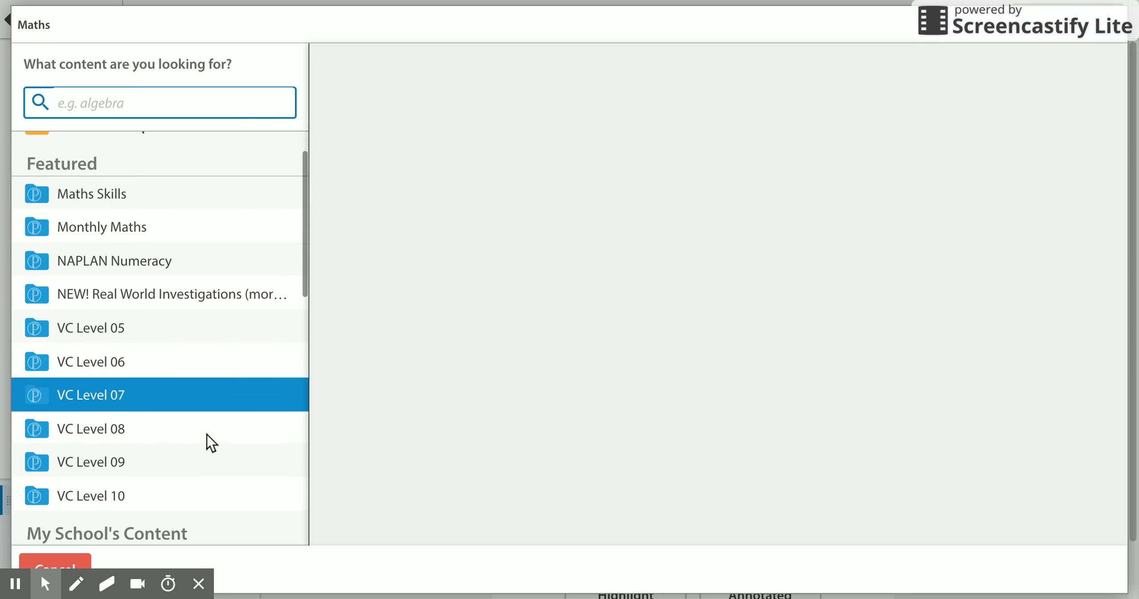
{"action": "left_click", "coordinate": [184, 472]}
{"action": "left_click", "coordinate": [460, 156]}
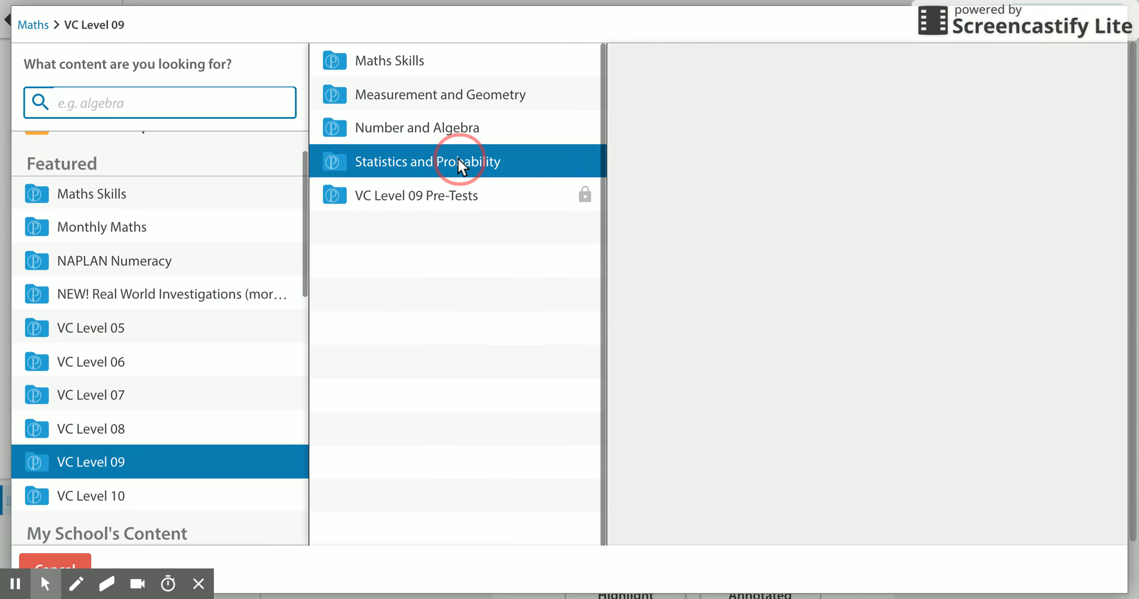
{"action": "left_click", "coordinate": [500, 67]}
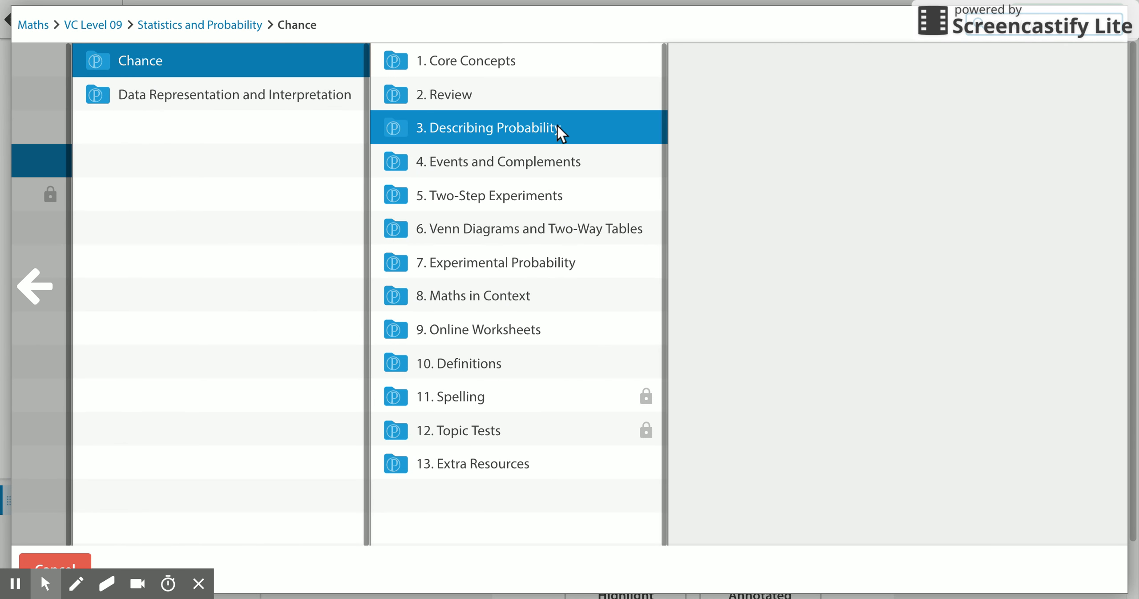
{"action": "left_click", "coordinate": [544, 160]}
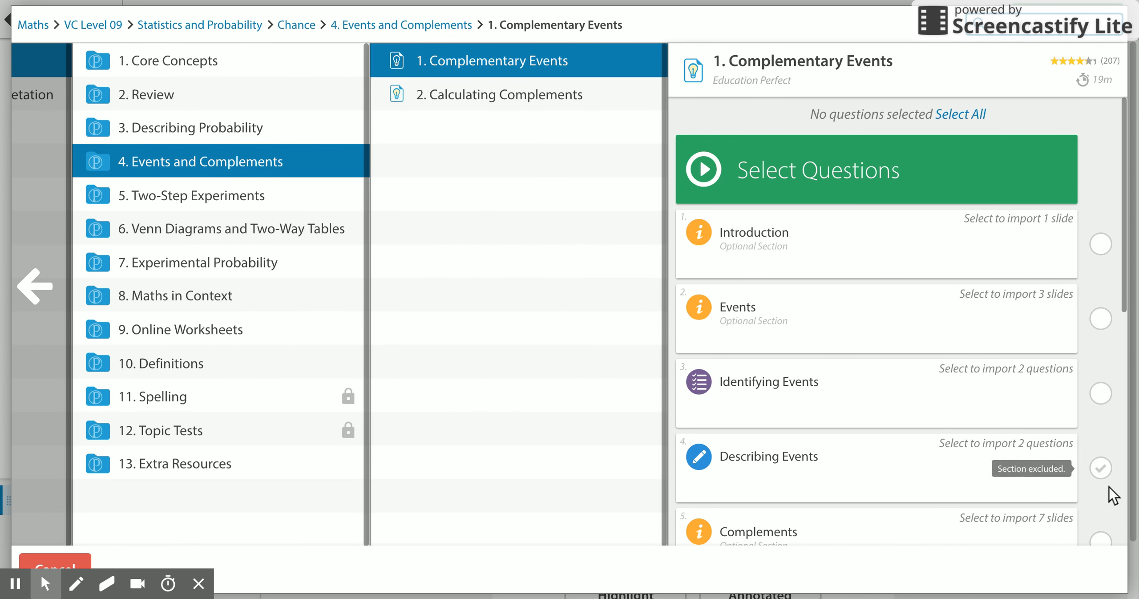
Step: Import Identifying Events and Describing Events from Complementary Events, plus Combining Events and Complements and Adding Probabilities from Calculating Complements
{"action": "left_click", "coordinate": [1100, 393]}
{"action": "left_click", "coordinate": [1100, 467]}
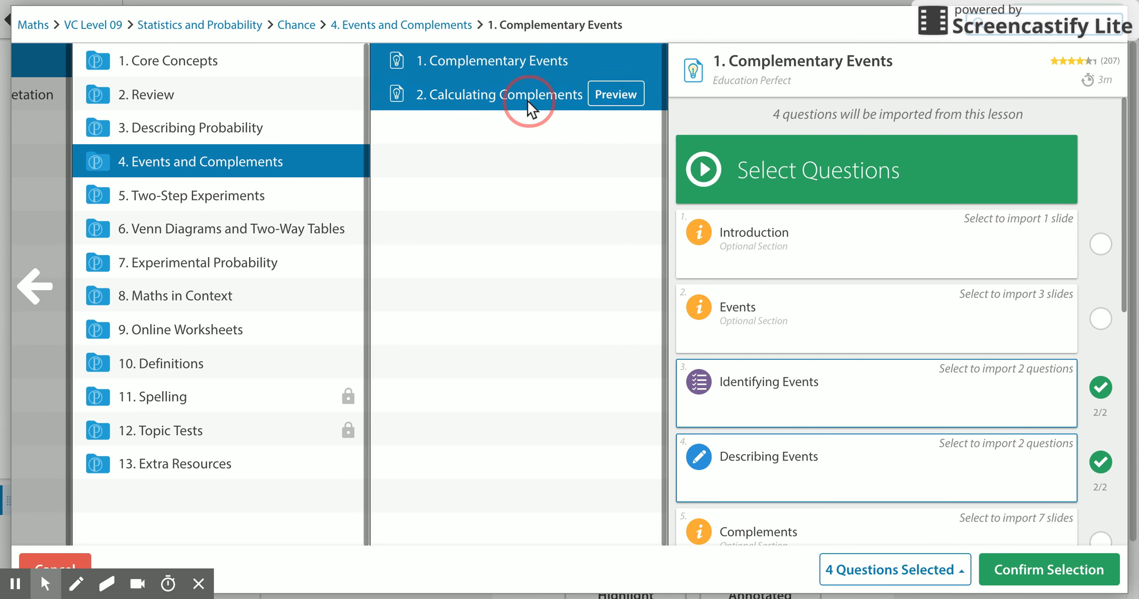
{"action": "left_click", "coordinate": [568, 101]}
{"action": "left_click", "coordinate": [1100, 393]}
{"action": "left_click", "coordinate": [1100, 468]}
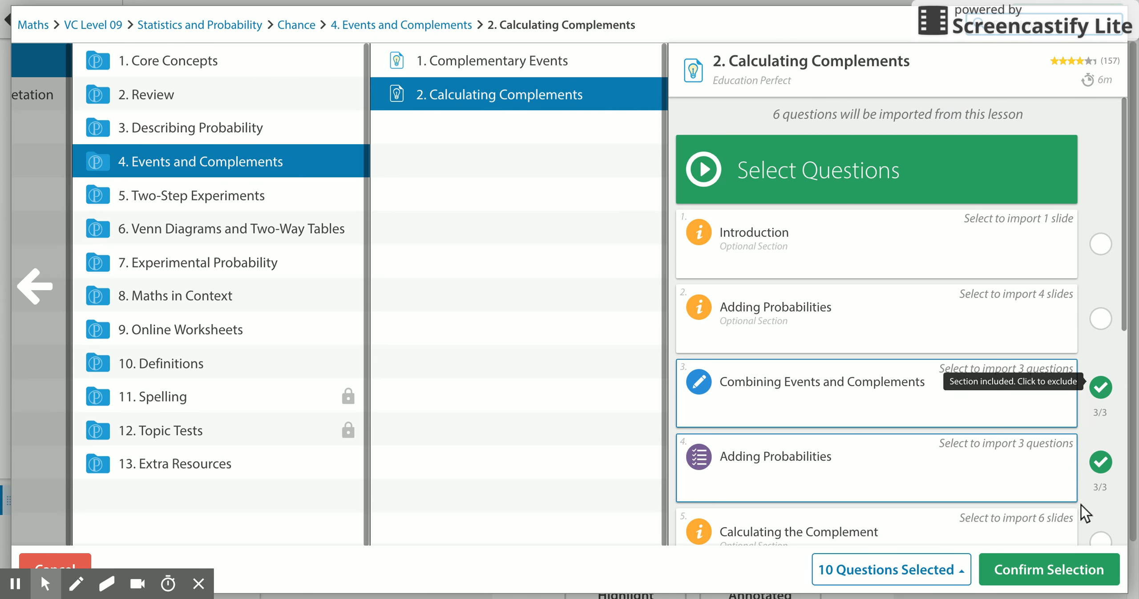
{"action": "left_click", "coordinate": [1074, 579]}
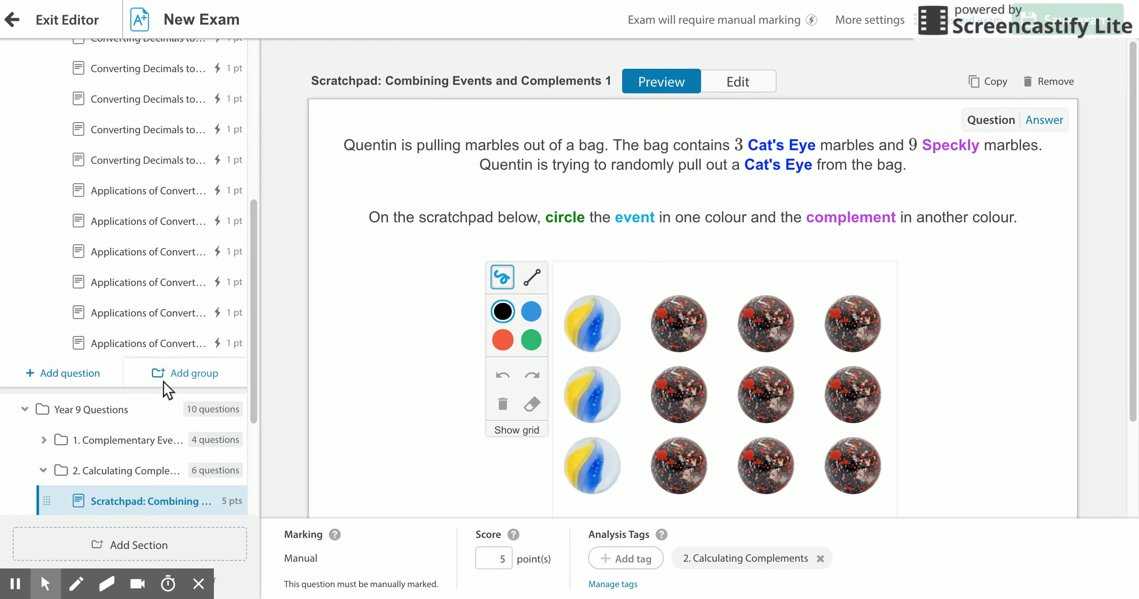
Step: Review the imported questions in both sections, expanding the Converting Between Percentages and Fractions group and viewing the Questions section settings
{"action": "scroll", "coordinate": [153, 374], "scroll_direction": "down", "scroll_amount": 5}
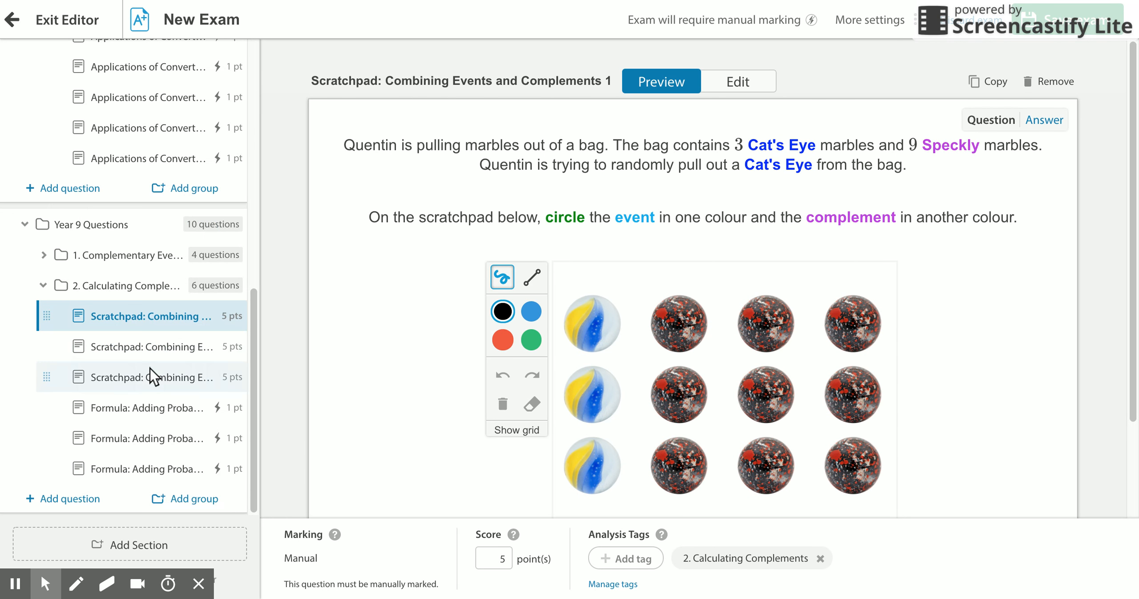
{"action": "scroll", "coordinate": [126, 231], "scroll_direction": "up", "scroll_amount": 10}
{"action": "left_click", "coordinate": [45, 91]}
{"action": "left_click", "coordinate": [96, 121]}
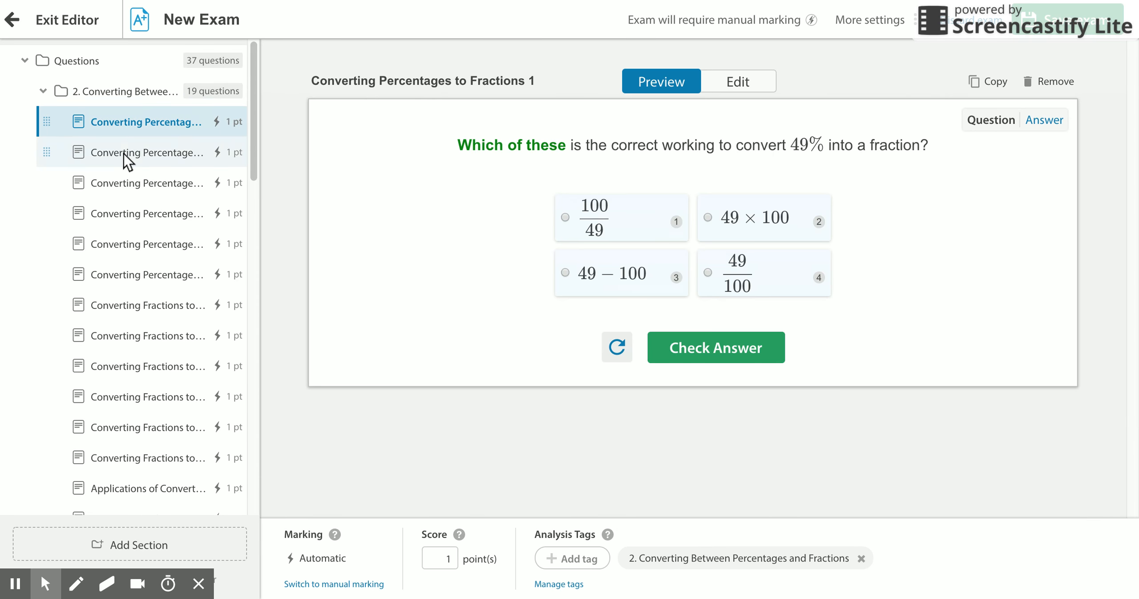
{"action": "left_click", "coordinate": [62, 62]}
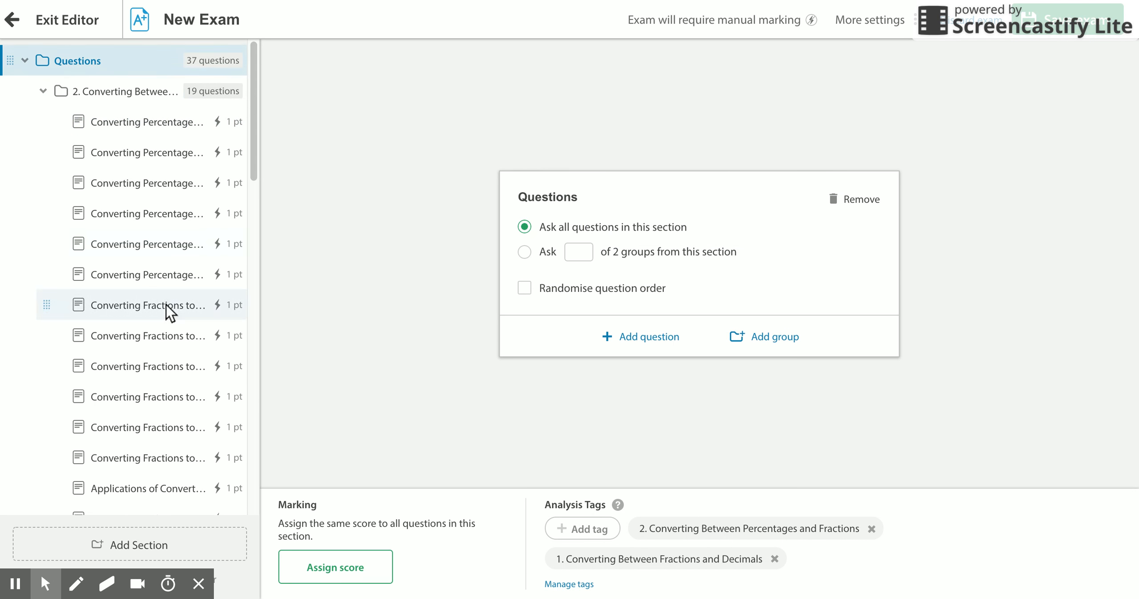
{"action": "scroll", "coordinate": [169, 314], "scroll_direction": "down", "scroll_amount": 15}
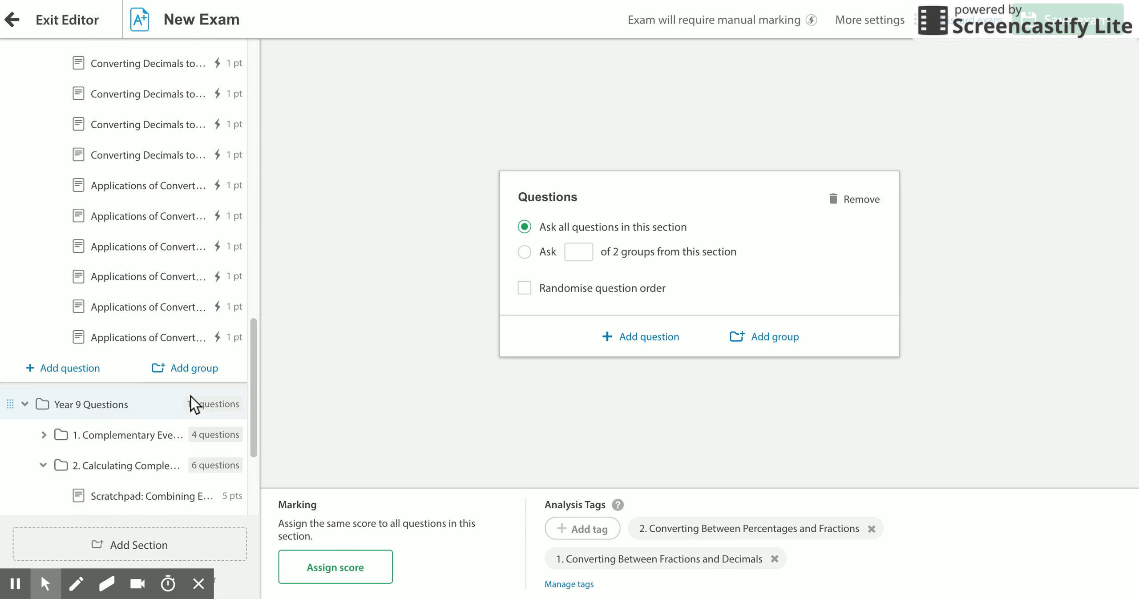
{"action": "scroll", "coordinate": [132, 340], "scroll_direction": "up", "scroll_amount": 5}
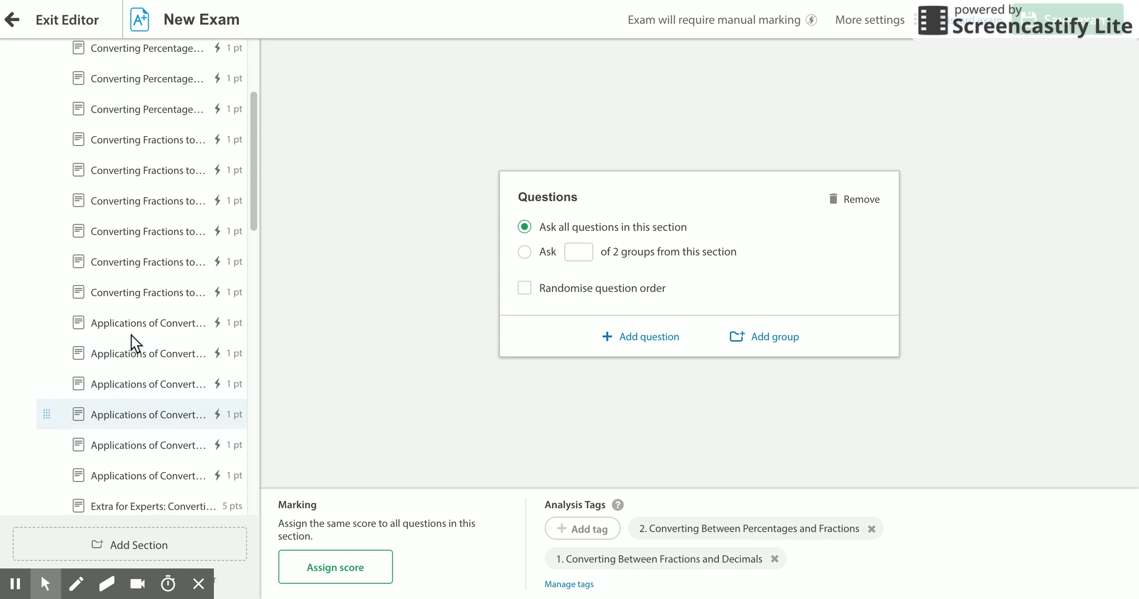
{"action": "scroll", "coordinate": [132, 340], "scroll_direction": "up", "scroll_amount": 4}
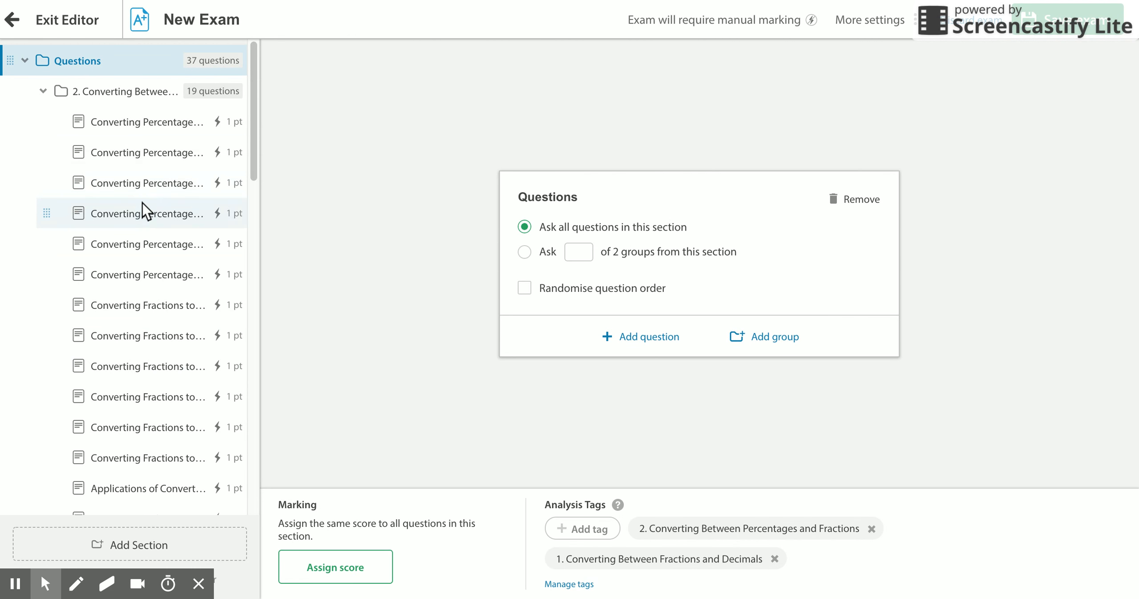
Step: Preview several questions in the Converting Between Percentages and Fractions group and remove Converting Fractions to Percentages 1
{"action": "left_click", "coordinate": [128, 157]}
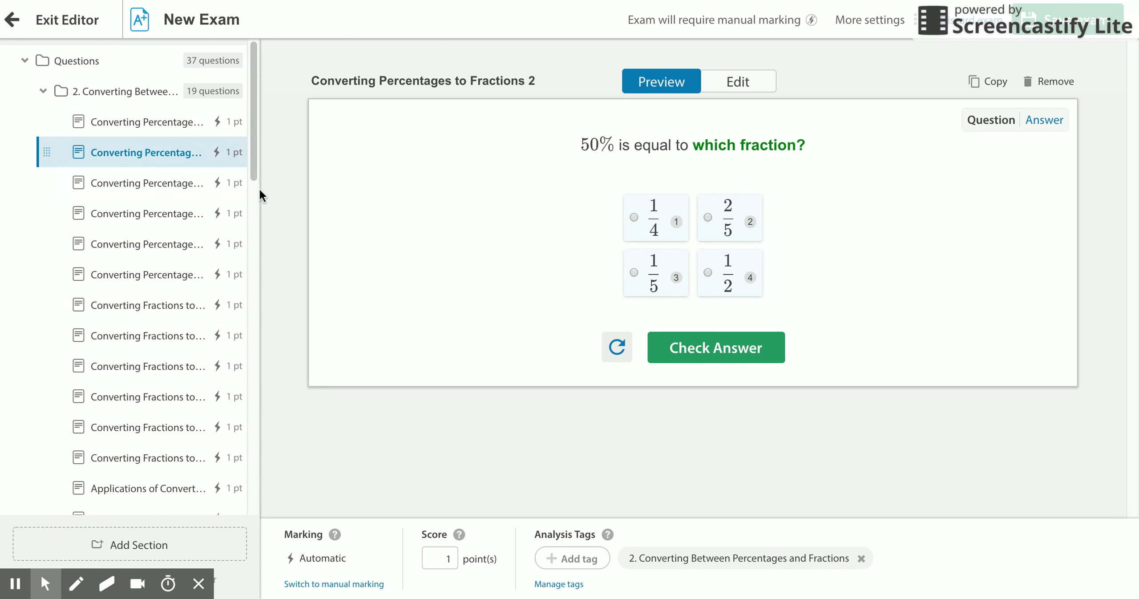
{"action": "scroll", "coordinate": [136, 195], "scroll_direction": "down", "scroll_amount": 1}
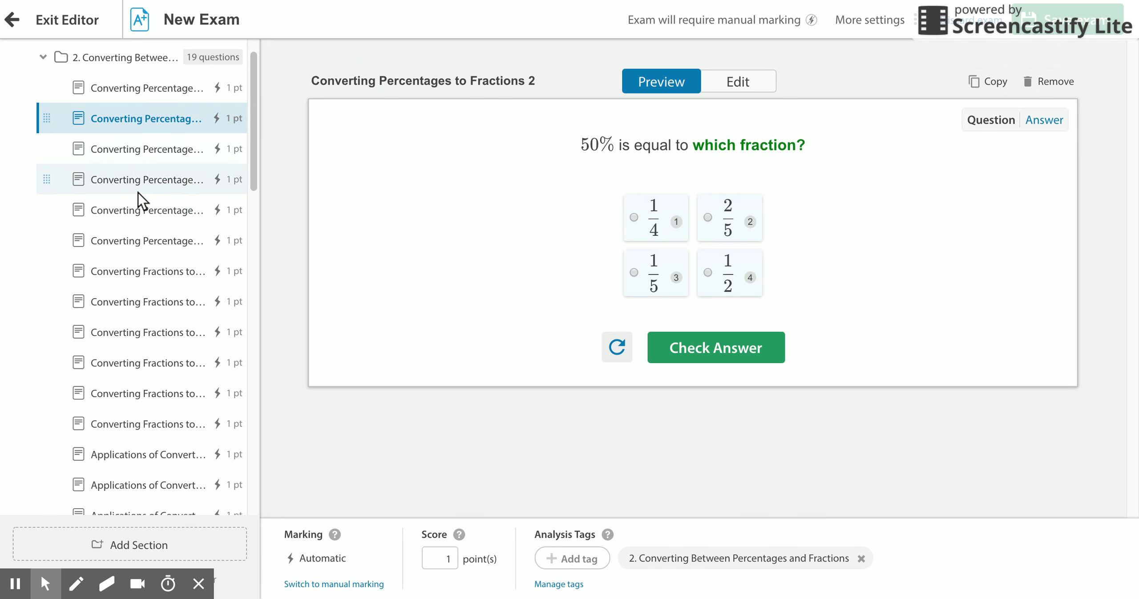
{"action": "left_click", "coordinate": [149, 212]}
{"action": "left_click", "coordinate": [147, 244]}
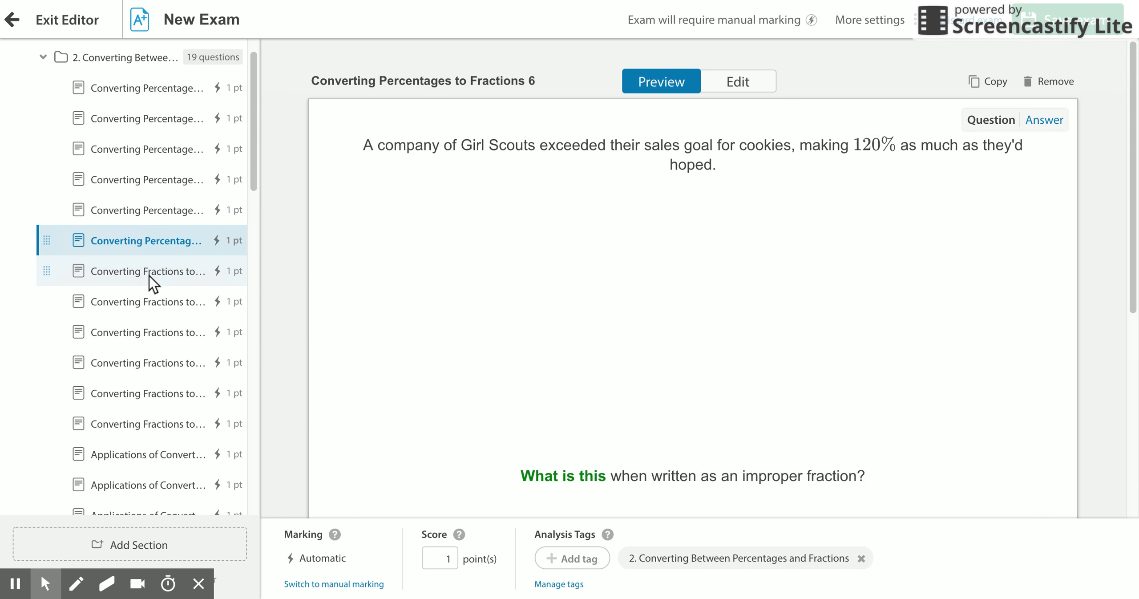
{"action": "left_click", "coordinate": [150, 277]}
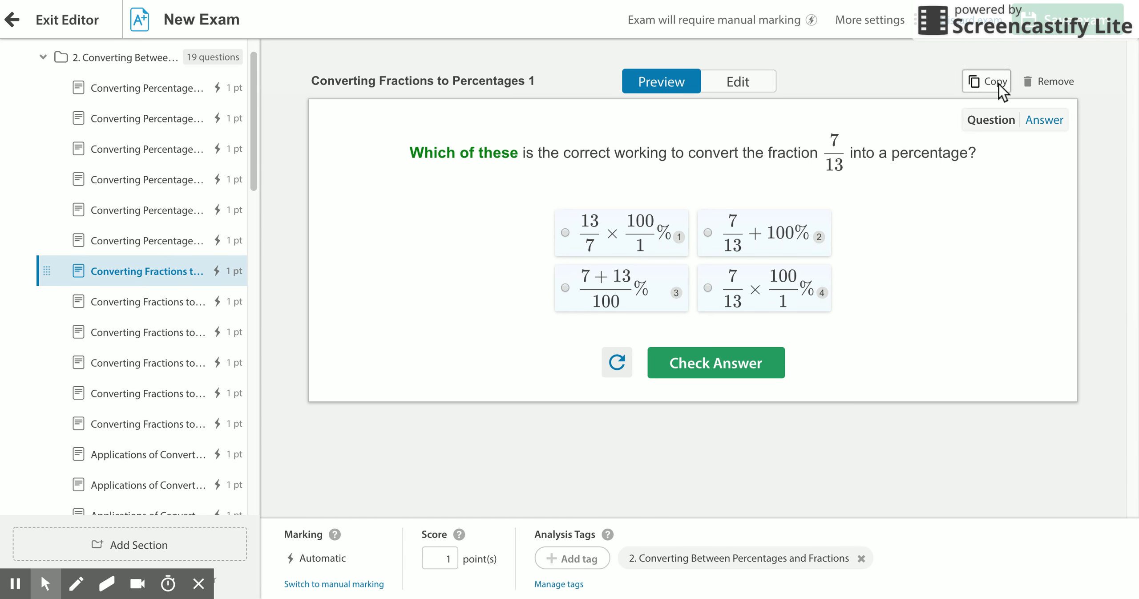
{"action": "left_click", "coordinate": [1047, 83]}
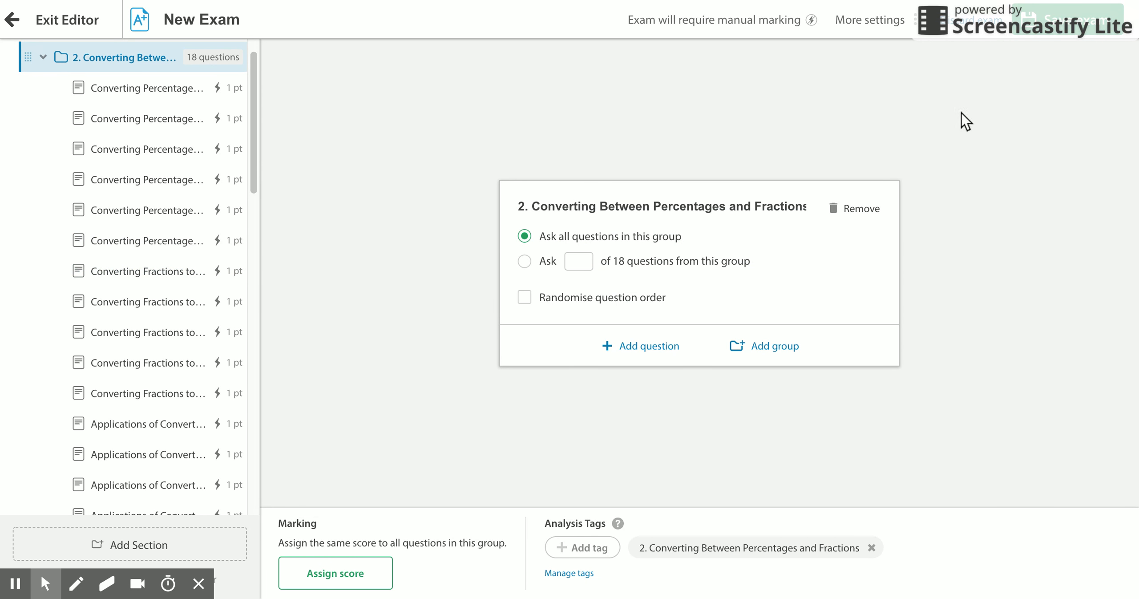
Step: Remove the second question from the Complementary Events group in the Year 9 Questions section
{"action": "scroll", "coordinate": [140, 345], "scroll_direction": "down", "scroll_amount": 3}
{"action": "scroll", "coordinate": [199, 132], "scroll_direction": "up", "scroll_amount": 4}
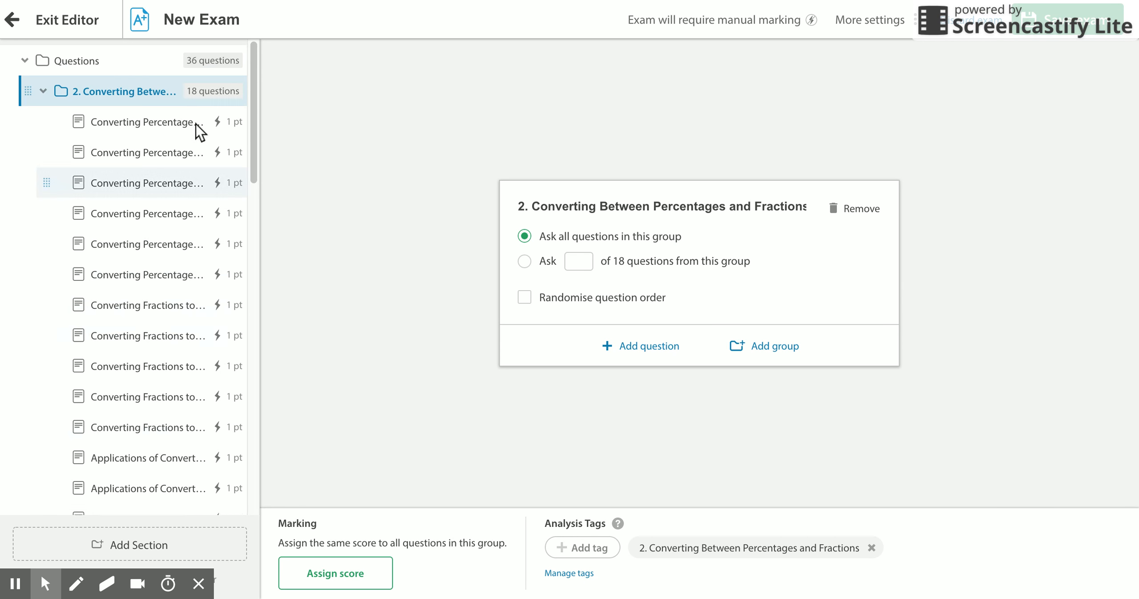
{"action": "scroll", "coordinate": [201, 345], "scroll_direction": "down", "scroll_amount": 9}
{"action": "scroll", "coordinate": [198, 343], "scroll_direction": "down", "scroll_amount": 15}
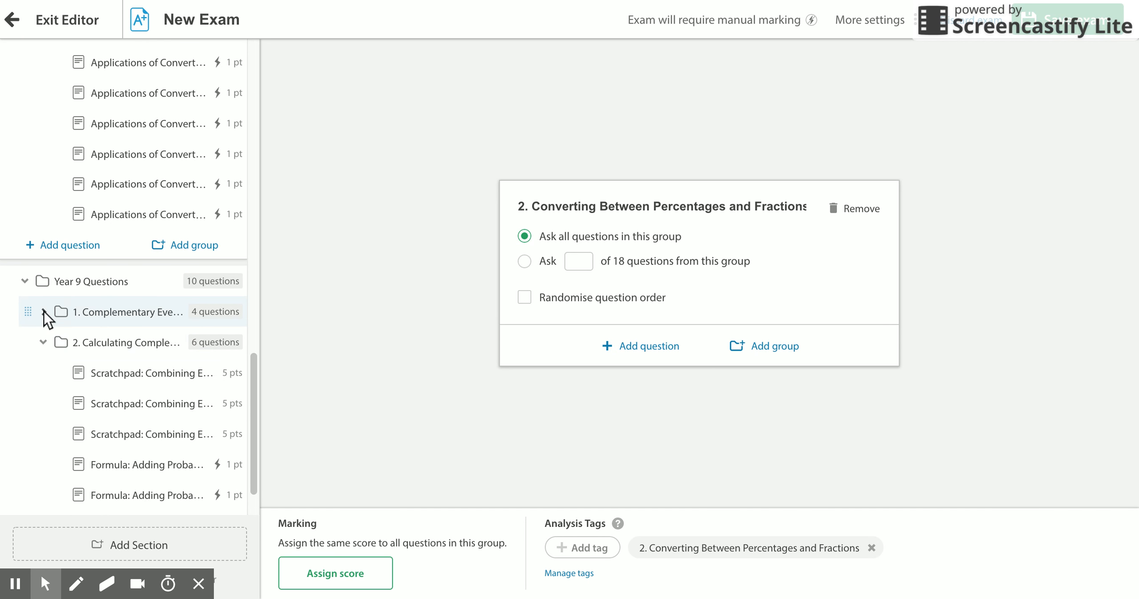
{"action": "left_click", "coordinate": [45, 311]}
{"action": "left_click", "coordinate": [138, 374]}
{"action": "left_click", "coordinate": [1041, 82]}
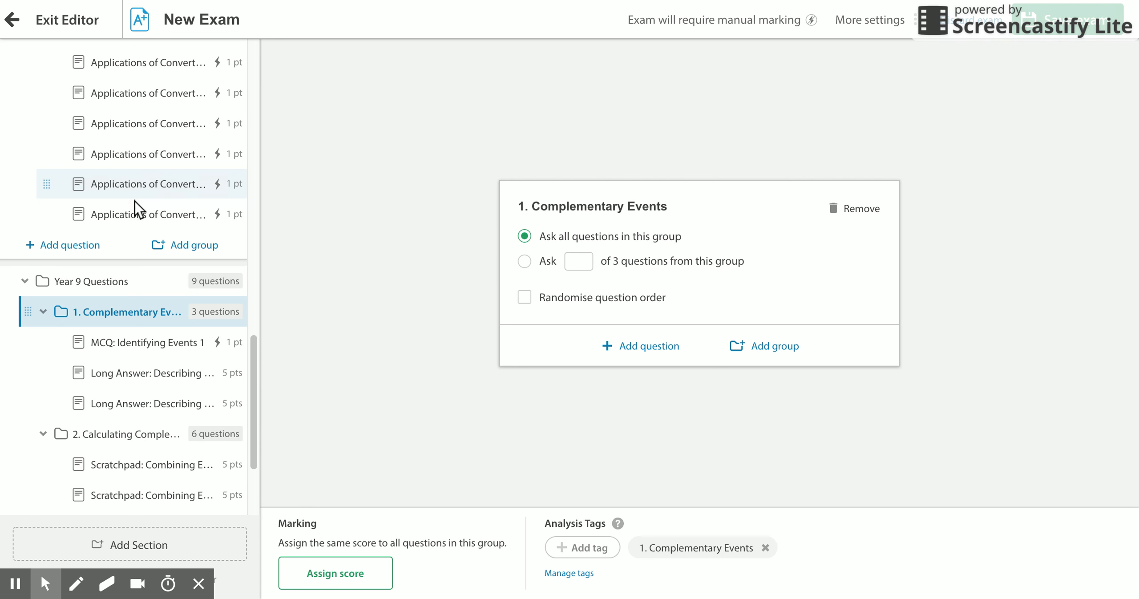
Step: Remove the second-to-last Applications of Converting question and the first Converting Decimals question from the Converting Between Fractions and Decimals group
{"action": "left_click", "coordinate": [111, 184]}
{"action": "left_click", "coordinate": [1057, 84]}
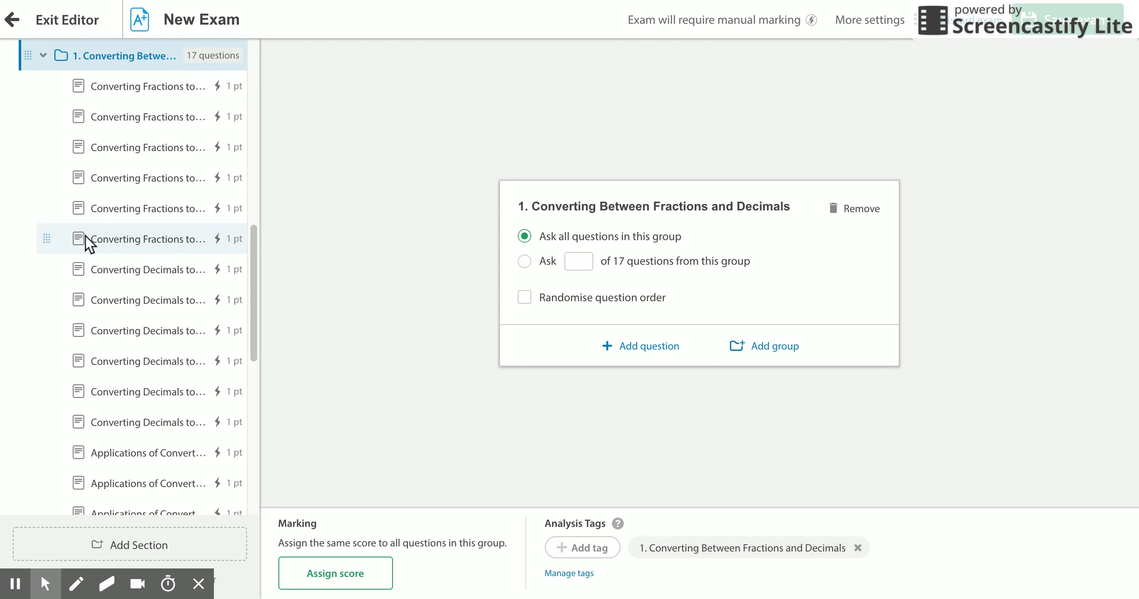
{"action": "left_click", "coordinate": [134, 268]}
{"action": "left_click", "coordinate": [1055, 89]}
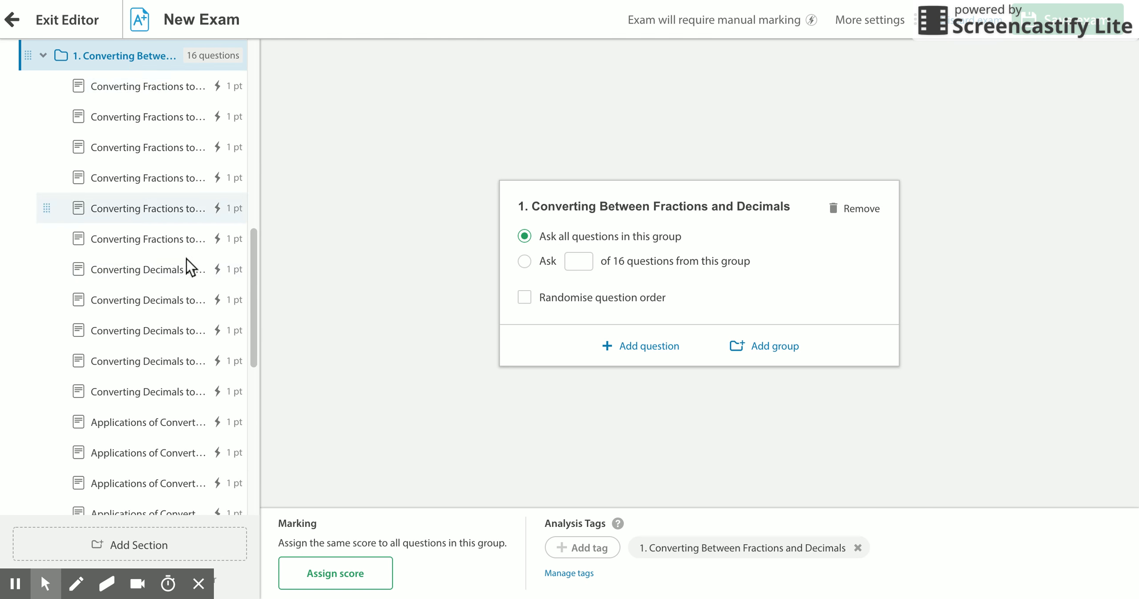
Step: Collapse the Year 9 Questions section and both conversion groups in the Questions section to view the exam's structure
{"action": "scroll", "coordinate": [186, 279], "scroll_direction": "down", "scroll_amount": 8}
{"action": "scroll", "coordinate": [186, 276], "scroll_direction": "down", "scroll_amount": 3}
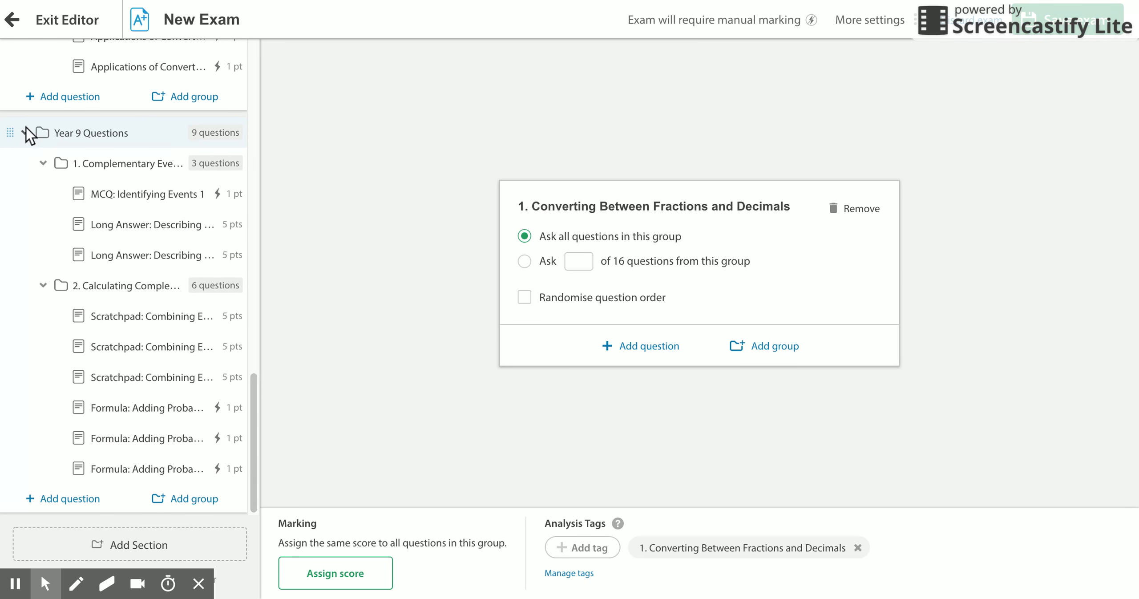
{"action": "left_click", "coordinate": [24, 133]}
{"action": "scroll", "coordinate": [159, 244], "scroll_direction": "up", "scroll_amount": 11}
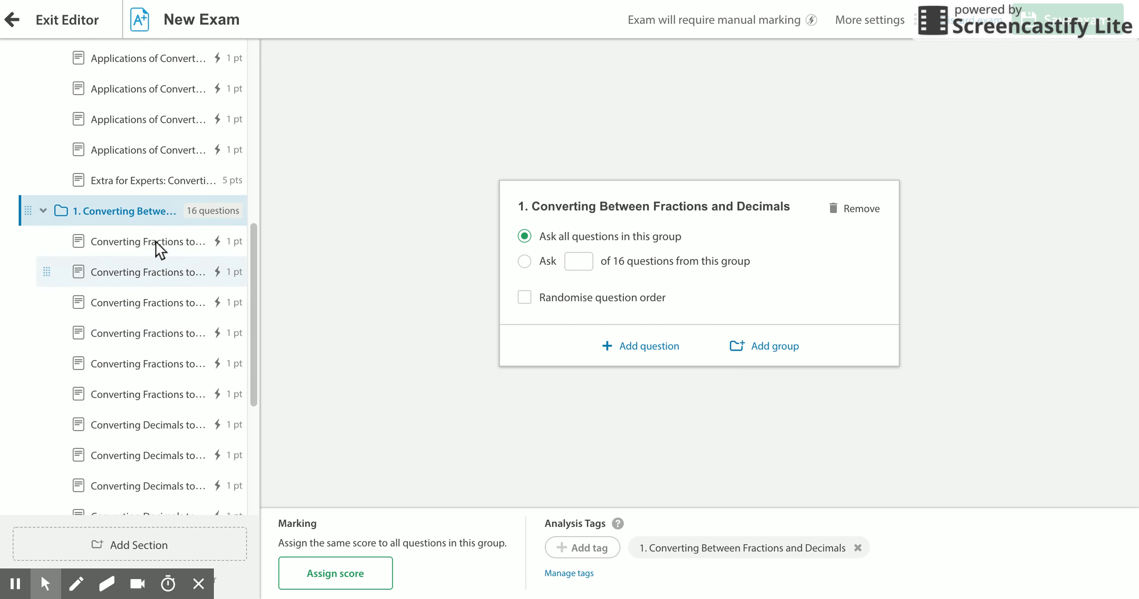
{"action": "scroll", "coordinate": [159, 250], "scroll_direction": "up", "scroll_amount": 6}
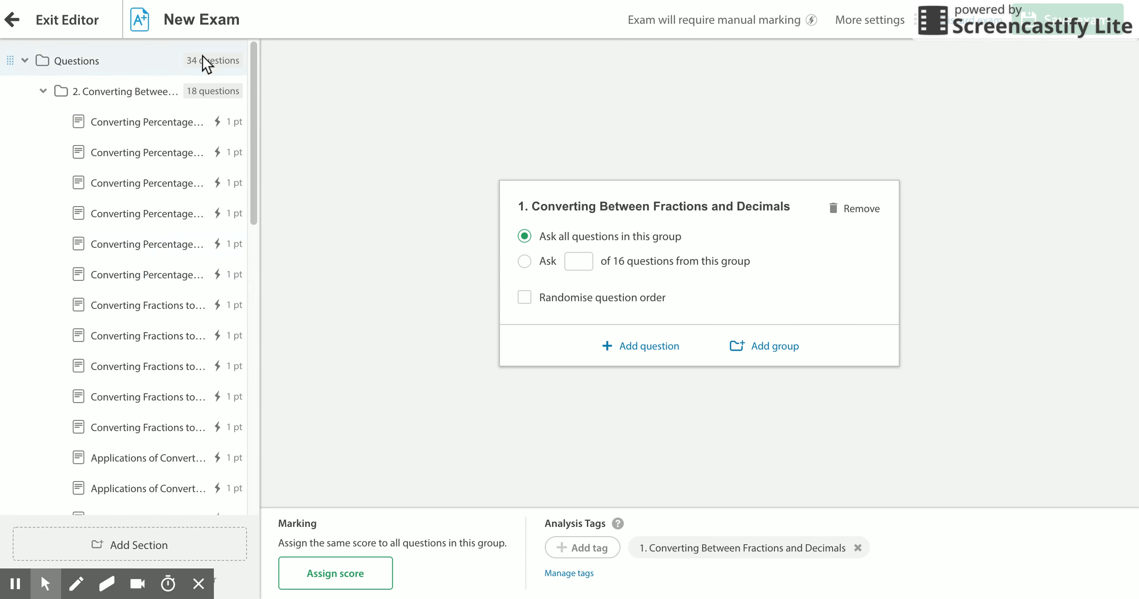
{"action": "left_click", "coordinate": [44, 91]}
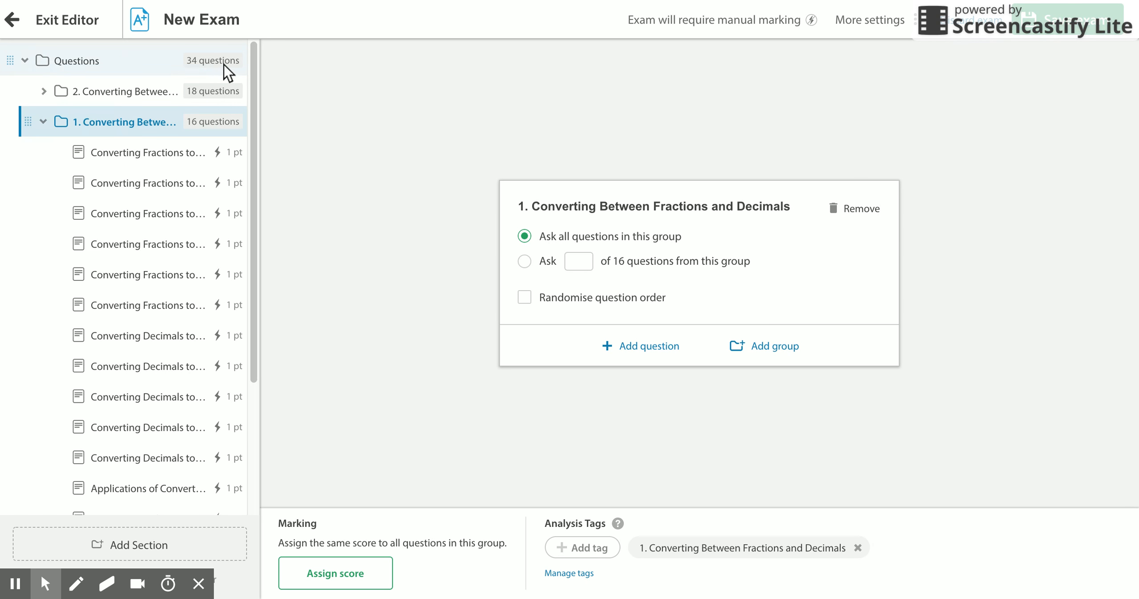
{"action": "left_click", "coordinate": [44, 122]}
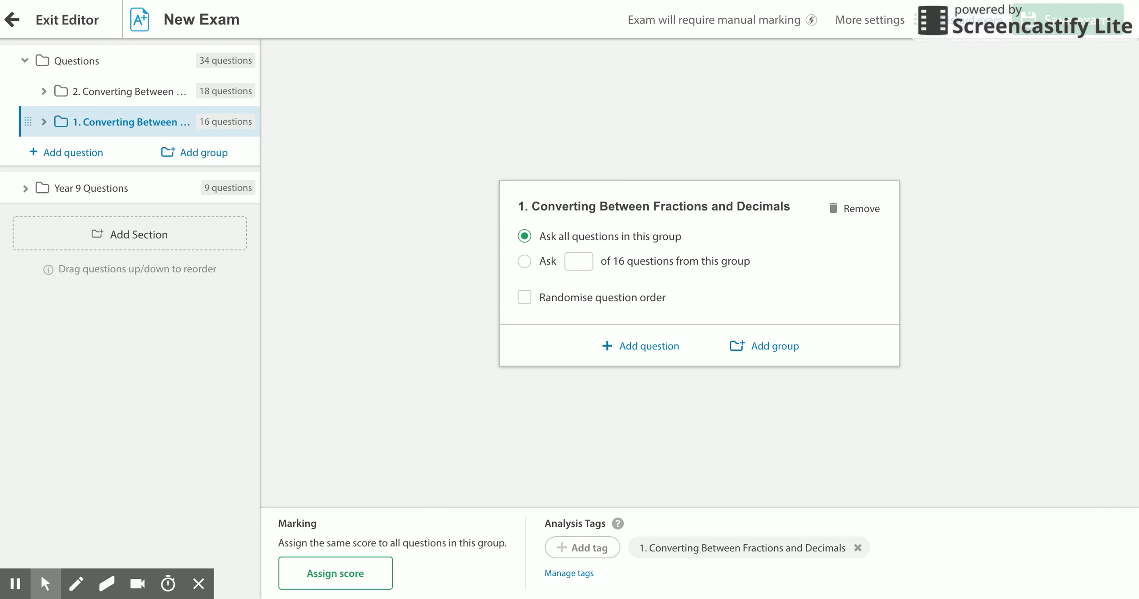
Step: Randomise the question order in the Converting Between Fractions and Decimals group, the Questions section and the Year 9 Questions section
{"action": "left_click", "coordinate": [525, 298]}
{"action": "left_click", "coordinate": [89, 61]}
{"action": "left_click", "coordinate": [524, 289]}
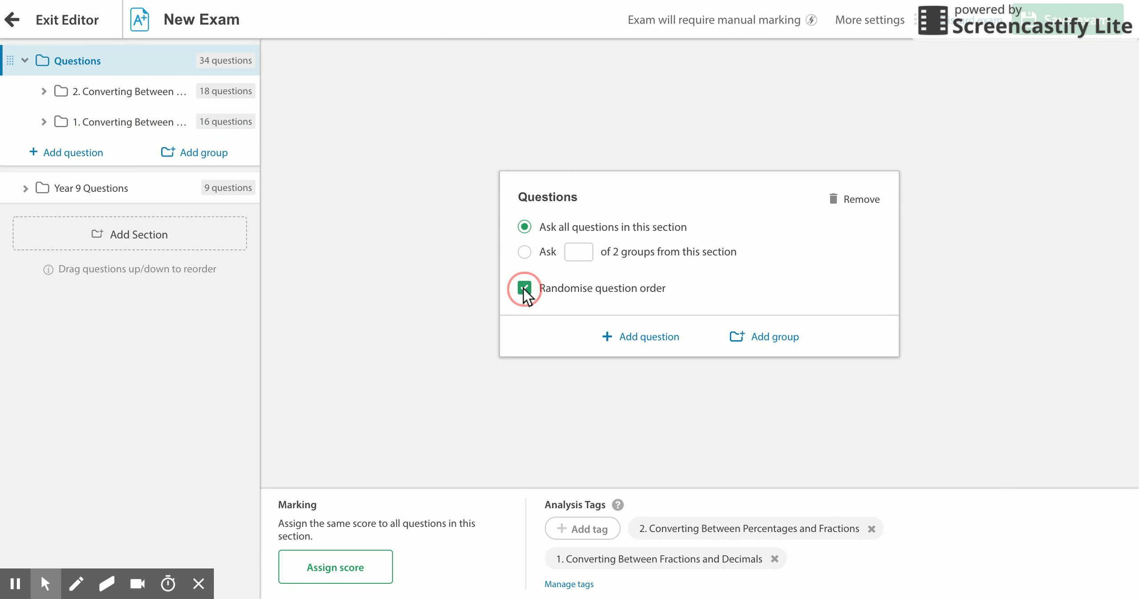
{"action": "left_click", "coordinate": [110, 191]}
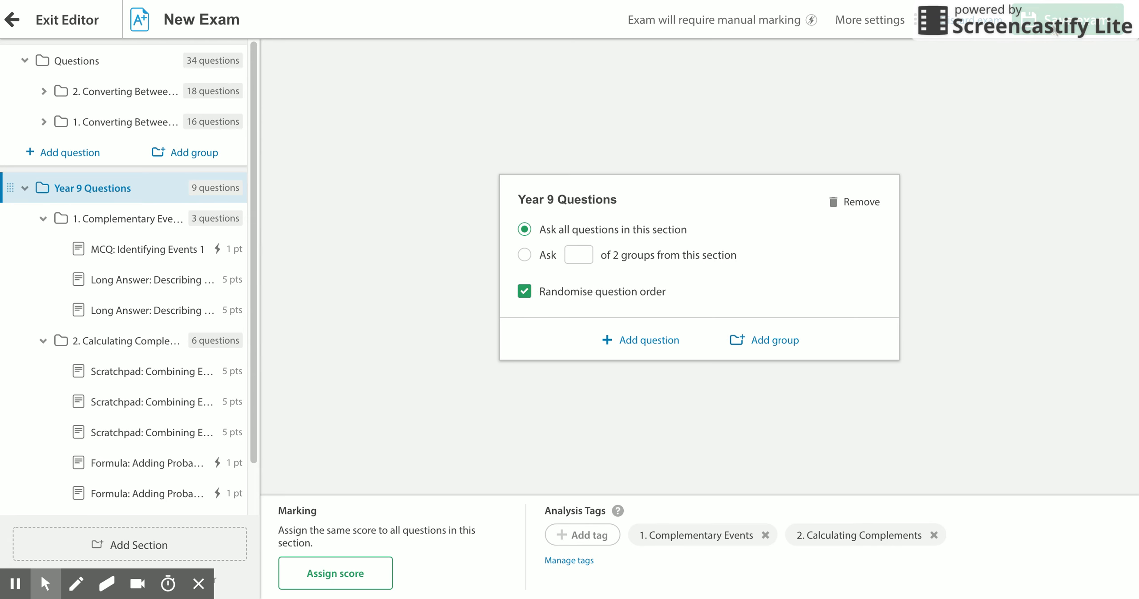
Step: Rename the exam as Year 7 Probability Pretest
{"action": "left_click", "coordinate": [228, 19]}
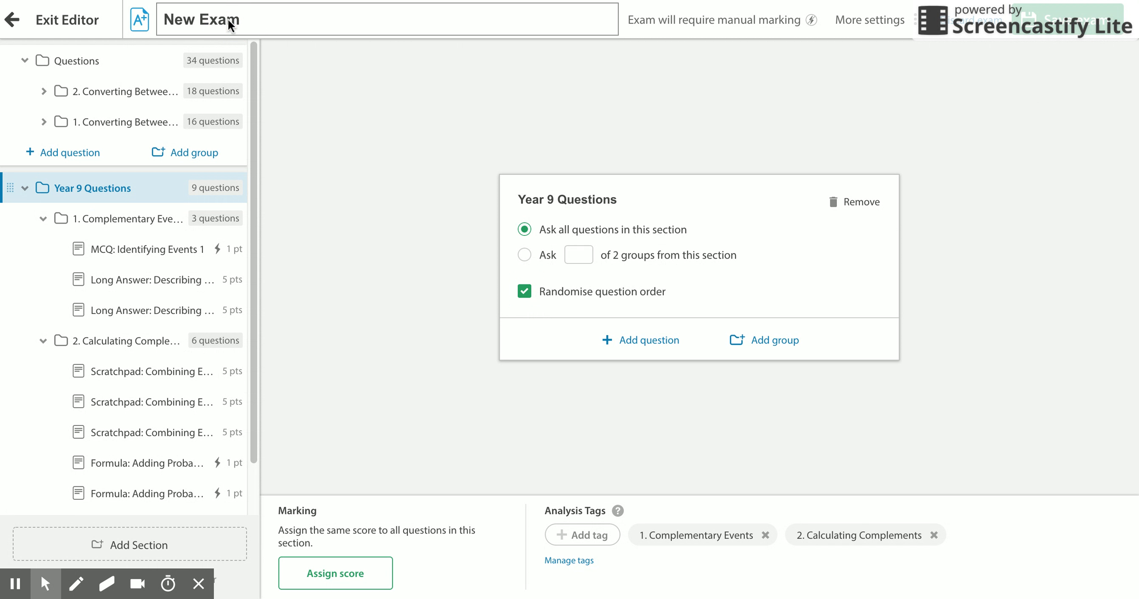
{"action": "triple_click", "coordinate": [228, 19]}
{"action": "type", "text": "Year 7 p"}
{"action": "key", "text": "BackSpace"}
{"action": "type", "text": "Probability Pretest"}
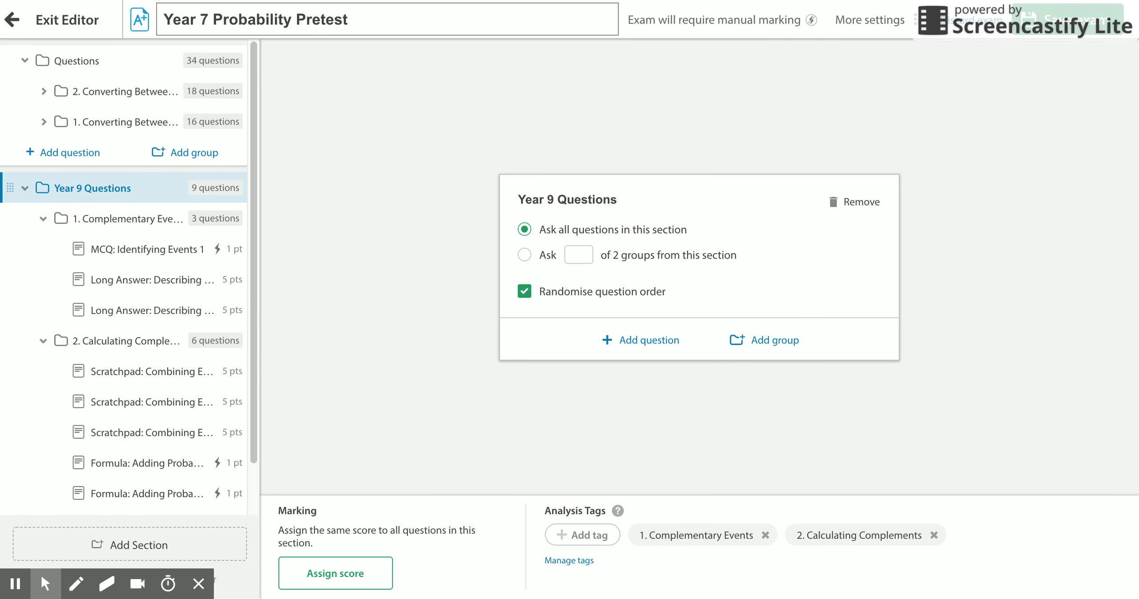
Step: Save the exam and start setting it as a new assessment
{"action": "left_click", "coordinate": [1060, 28]}
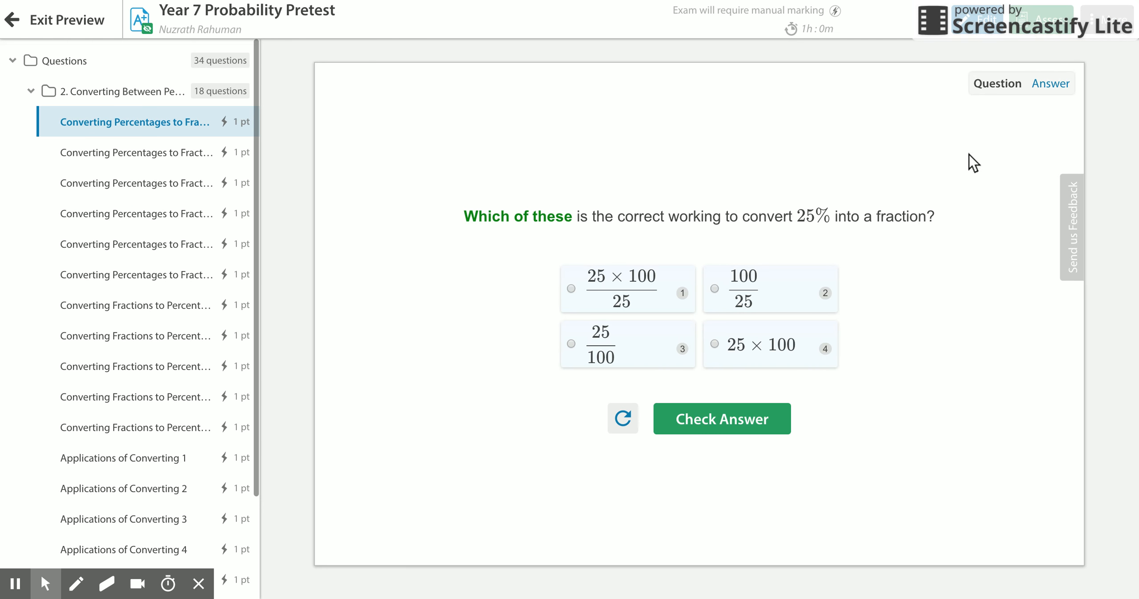
{"action": "left_click", "coordinate": [1041, 20]}
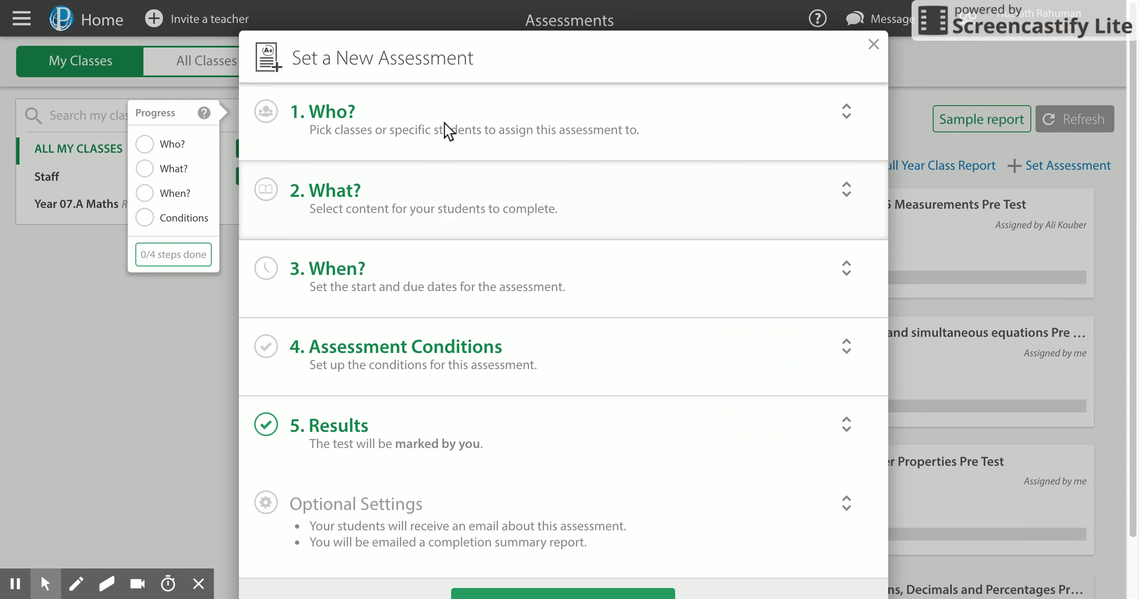